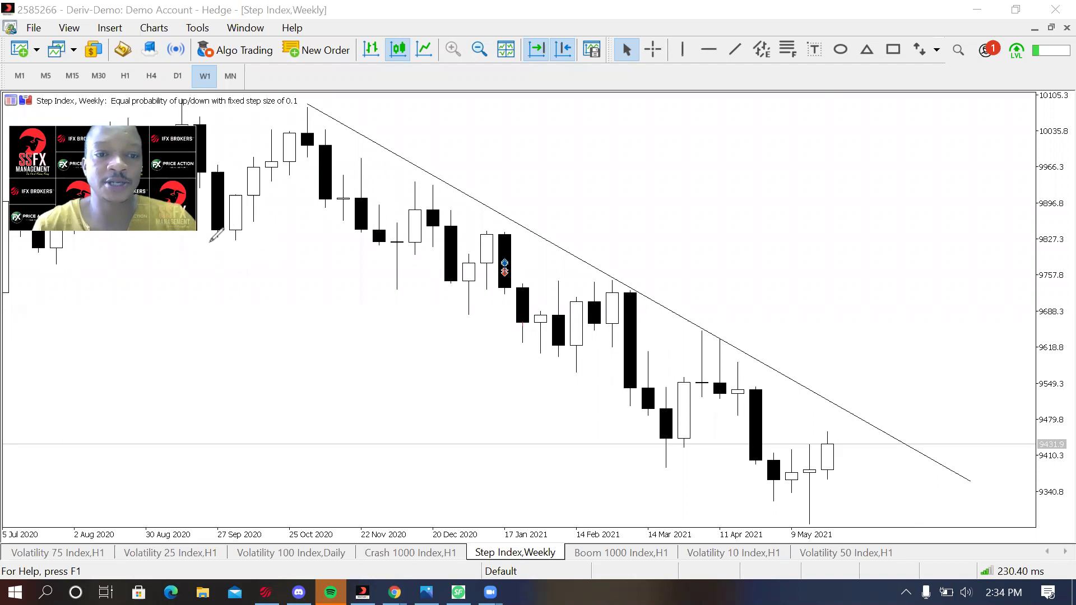
Step: Underline the swing lows from early October 2020 to mid-February 2021 and mark the December, January and late-February highs with short horizontal strokes
drag(210, 243, 248, 242)
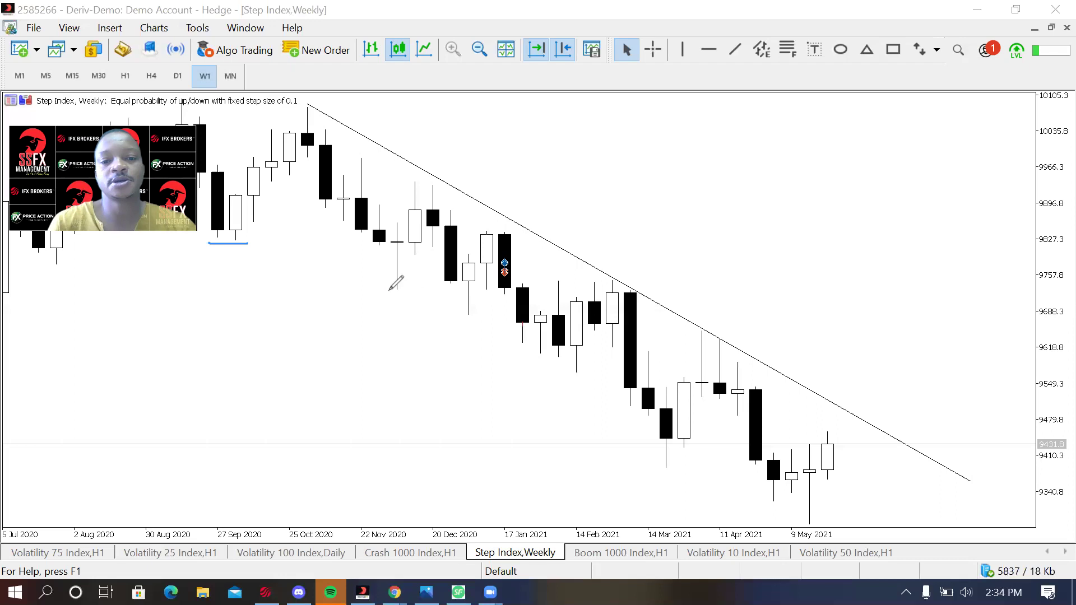
drag(389, 290, 416, 290)
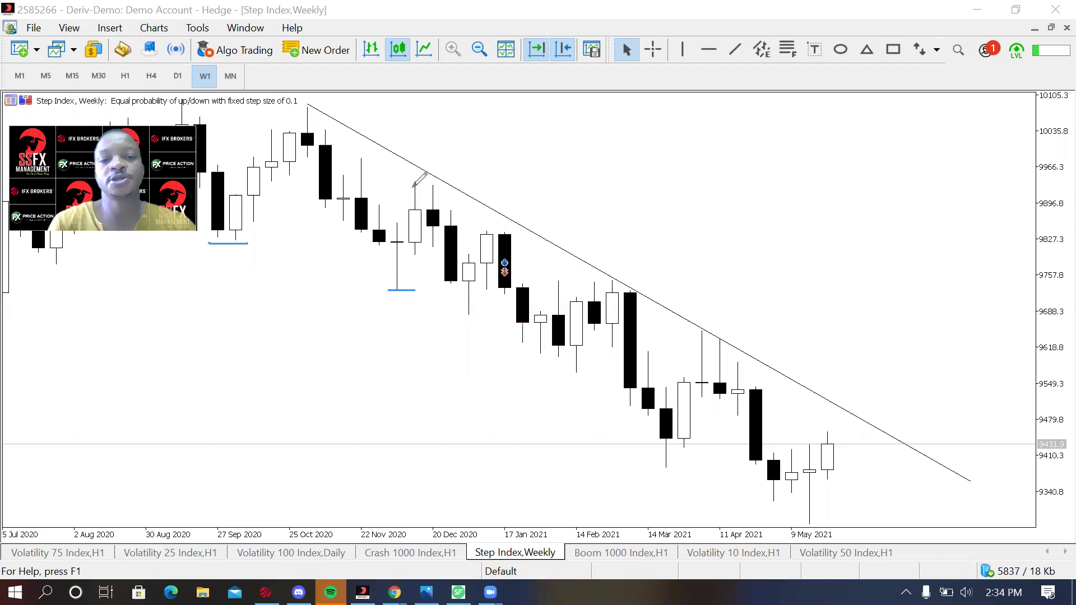
drag(411, 186, 437, 185)
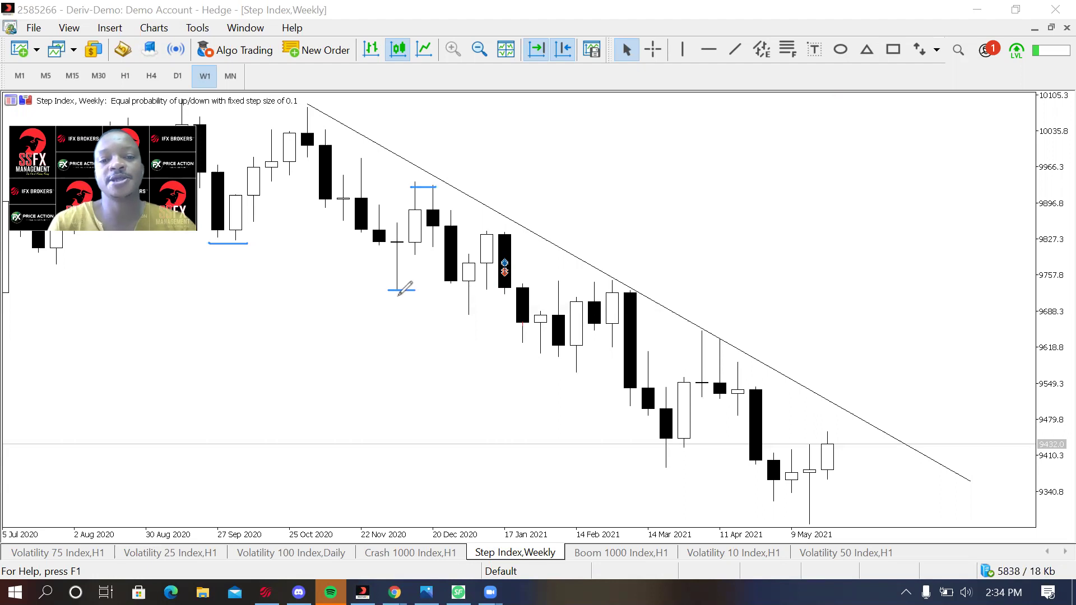
drag(455, 315, 481, 315)
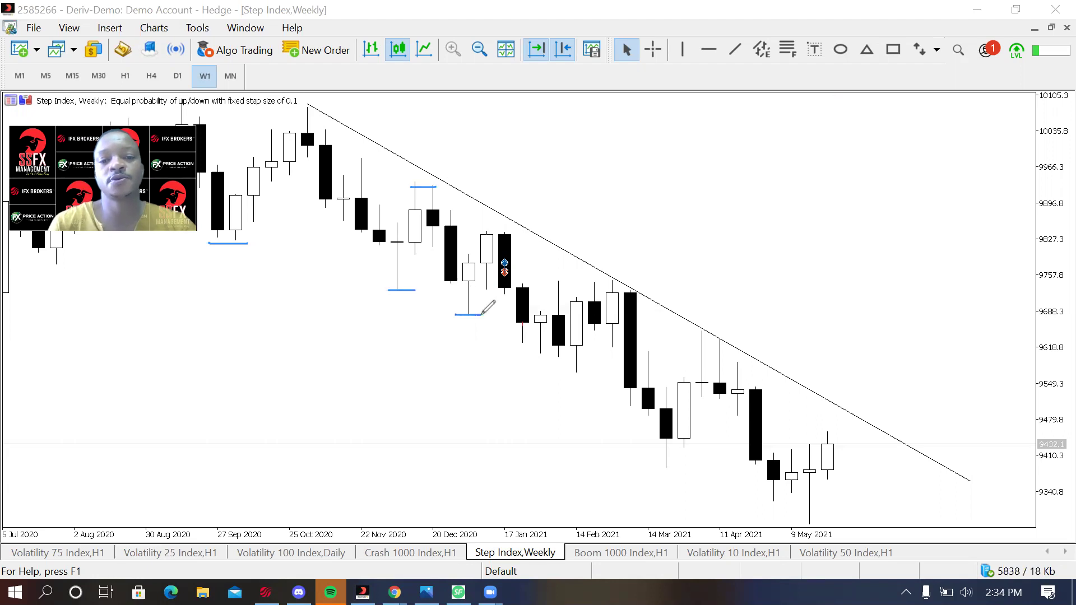
drag(478, 236, 522, 235)
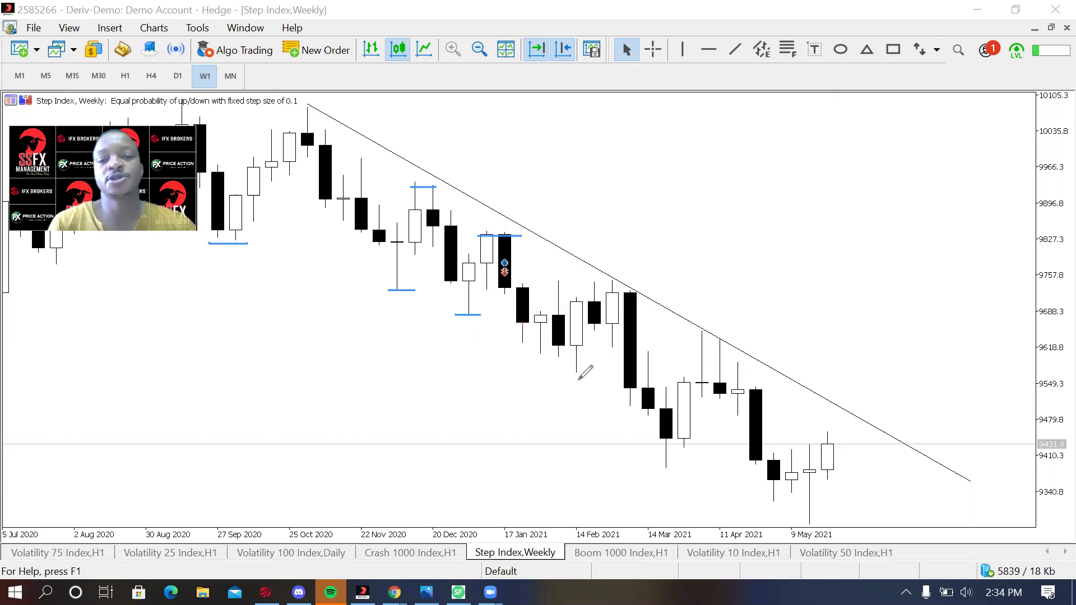
drag(564, 374, 590, 374)
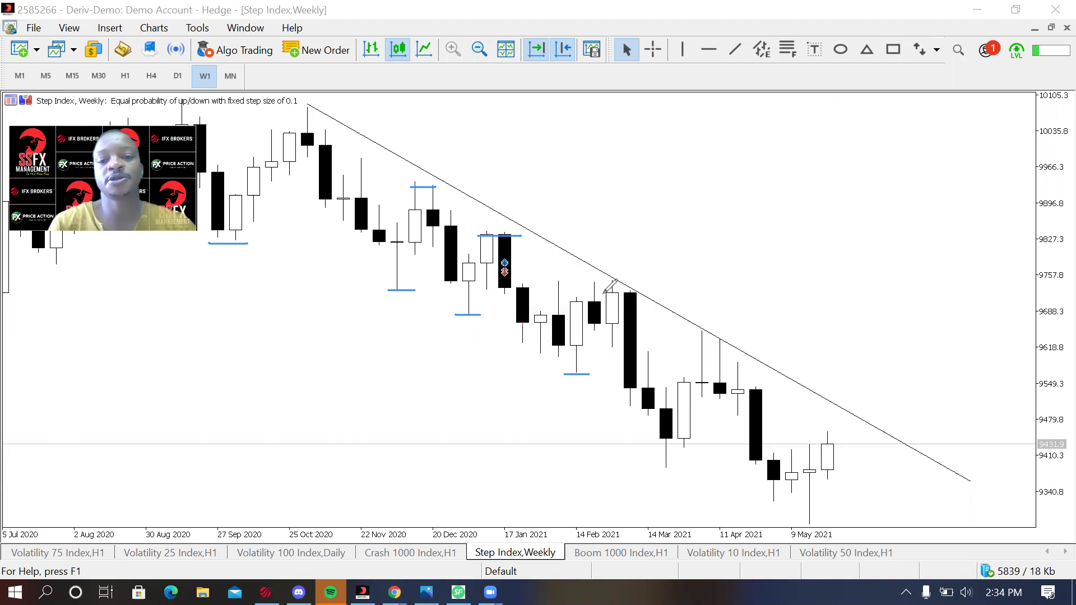
drag(604, 286, 629, 286)
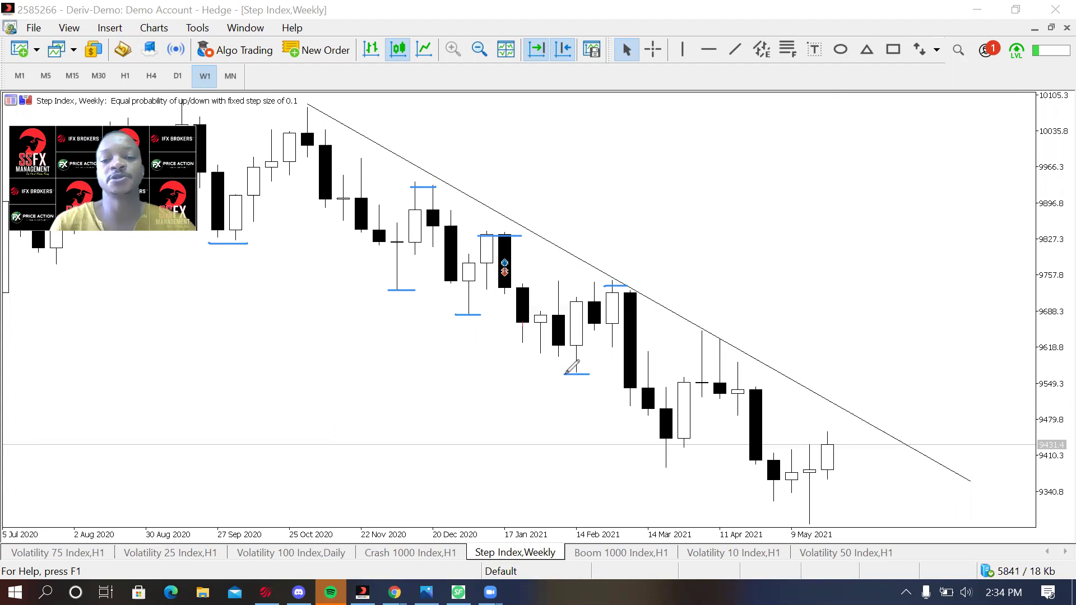
Step: Mark the February, March and May 2021 lows, the April high, and the trendline level above the last candle with horizontal strokes
drag(565, 373, 588, 376)
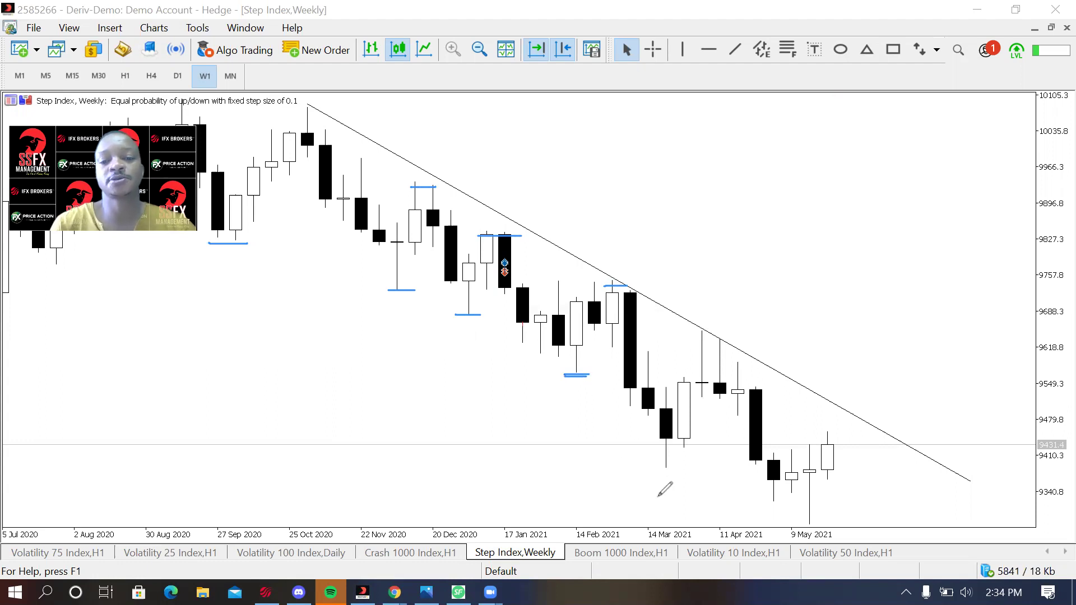
drag(654, 466, 679, 467)
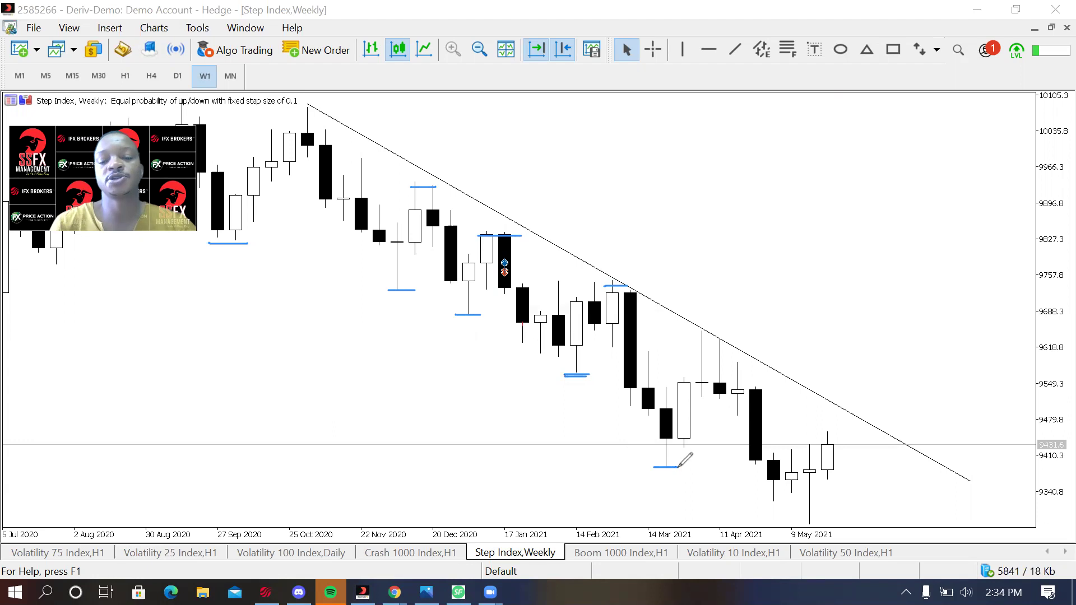
drag(695, 340, 726, 341)
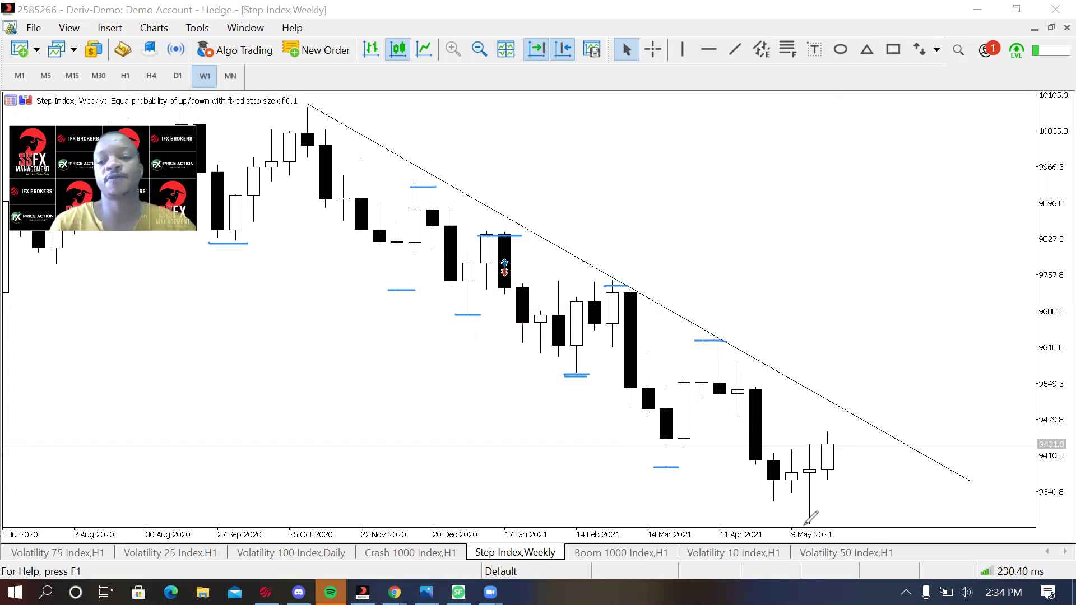
drag(804, 523, 835, 523)
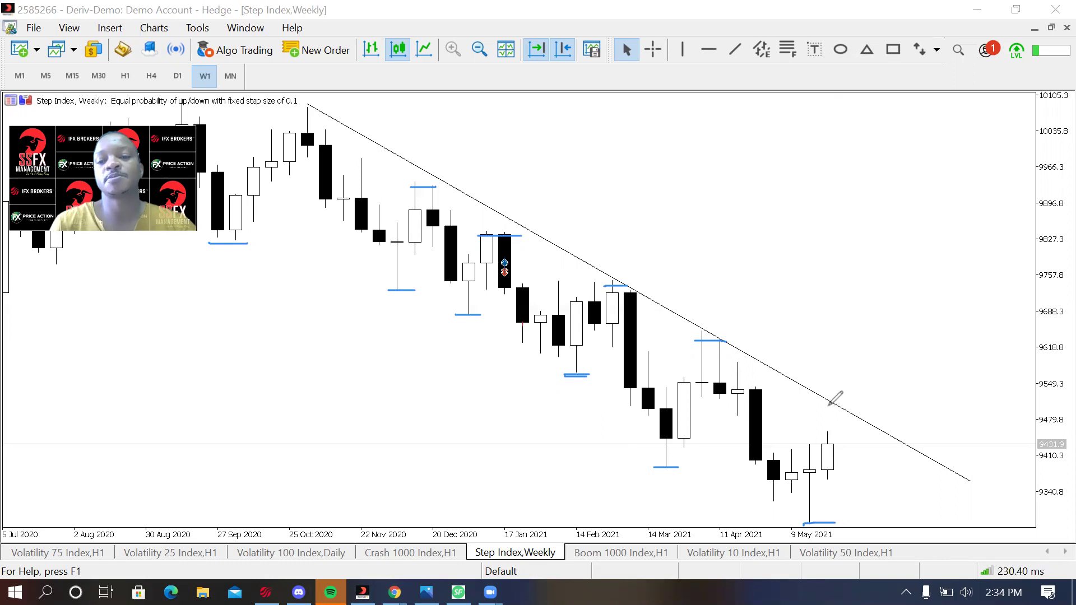
drag(819, 405, 841, 405)
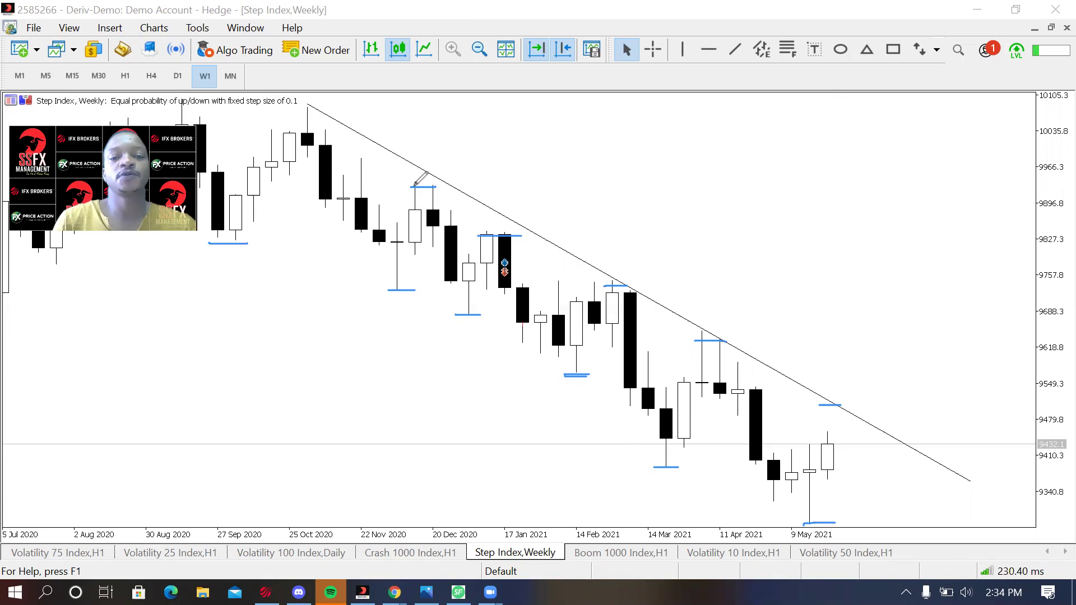
Step: Go over the lower-high marks along the descending trendline again, from December 2020 to the projected touch above the last candle
drag(408, 185, 452, 189)
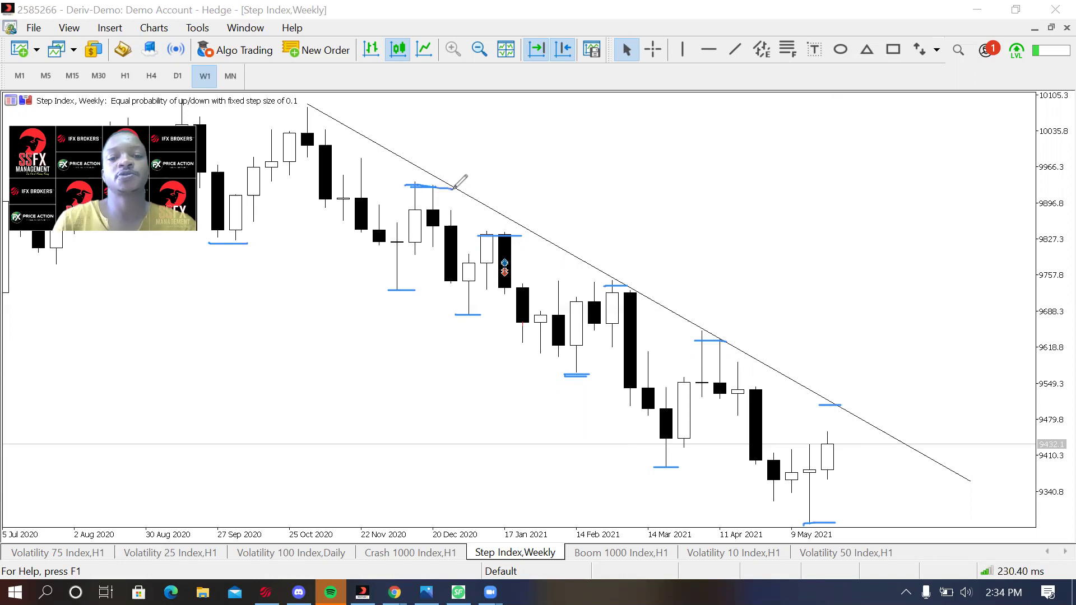
mouse_move(495, 236)
mouse_down()
mouse_move(477, 234)
mouse_move(520, 233)
mouse_up()
mouse_move(619, 289)
mouse_down()
mouse_move(597, 286)
mouse_move(634, 287)
mouse_up()
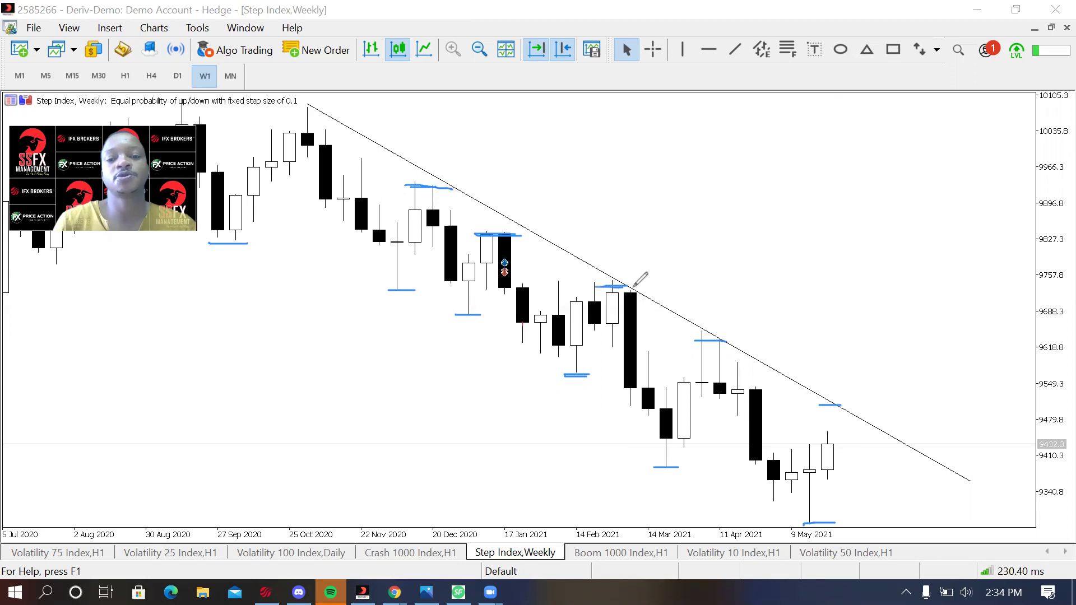
mouse_move(727, 341)
mouse_down()
mouse_move(689, 343)
mouse_move(726, 340)
mouse_up()
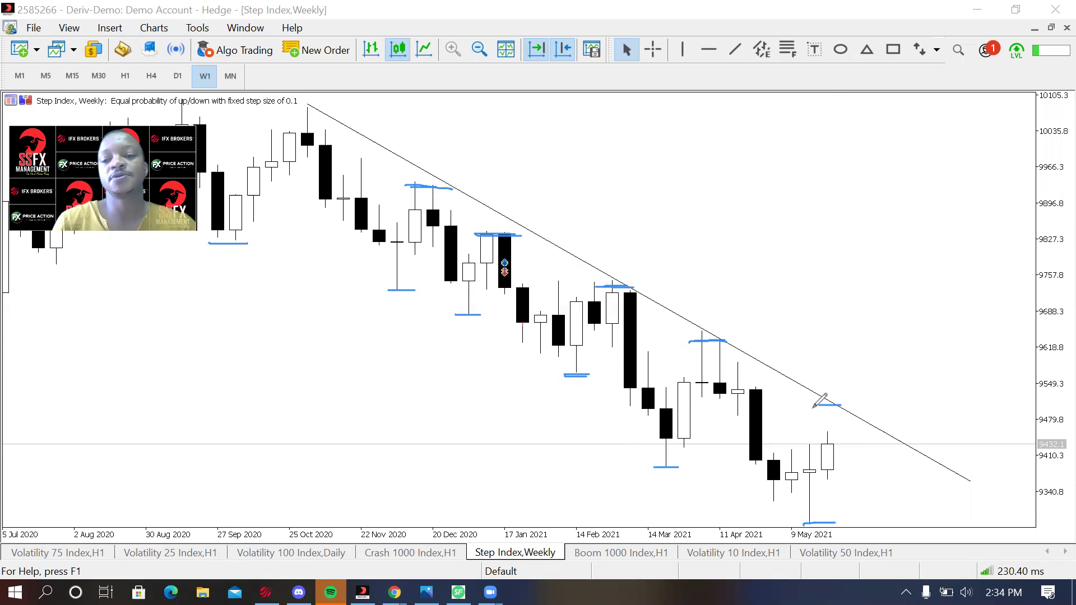
drag(814, 407, 845, 408)
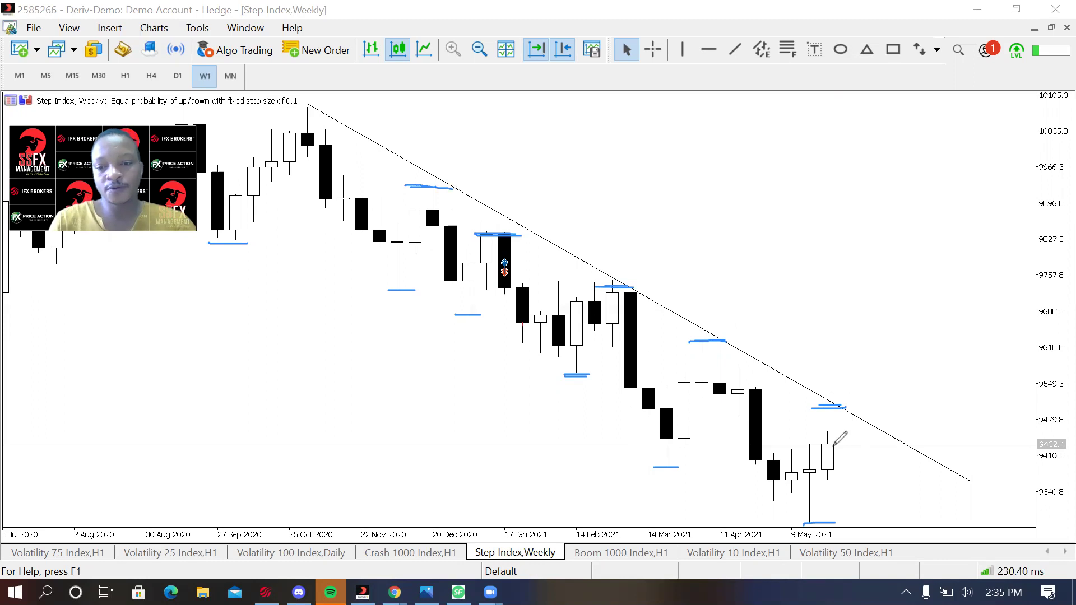
Step: Sketch a bearish arrow down from the trendline, and a bullish path that breaks up to the April high level, pulls back and rallies
drag(837, 408, 894, 538)
drag(833, 432, 855, 350)
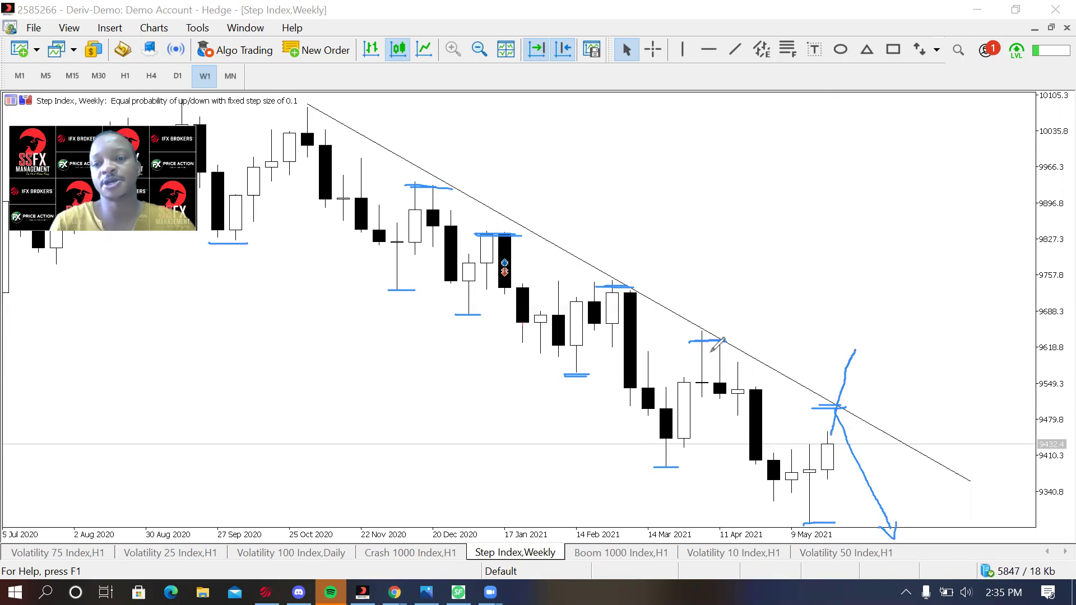
mouse_move(682, 338)
mouse_down()
mouse_move(888, 335)
mouse_move(864, 338)
mouse_move(909, 422)
mouse_move(889, 427)
mouse_move(932, 426)
mouse_up()
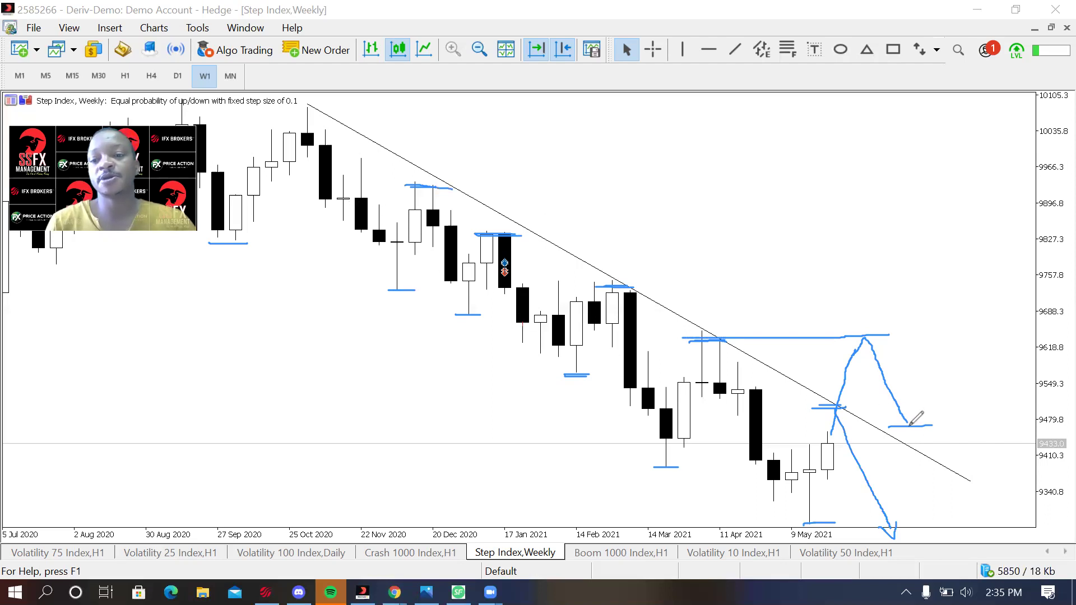
drag(909, 425, 943, 272)
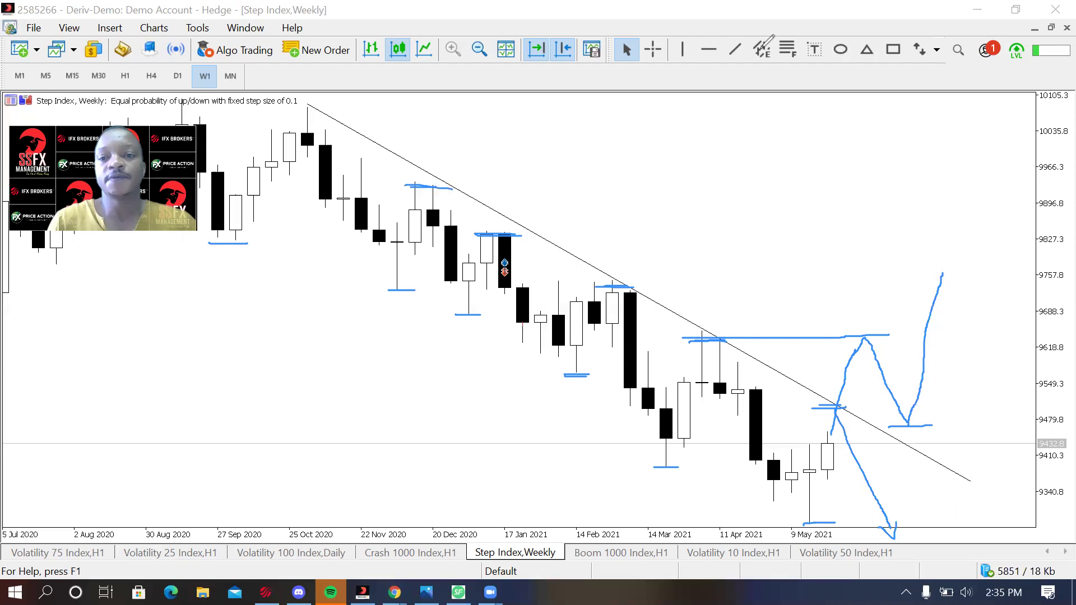
Step: Clear all annotations and re-mark the October, December and early-January lows and the December and January highs with horizontal strokes
key(ctrl+shift+c)
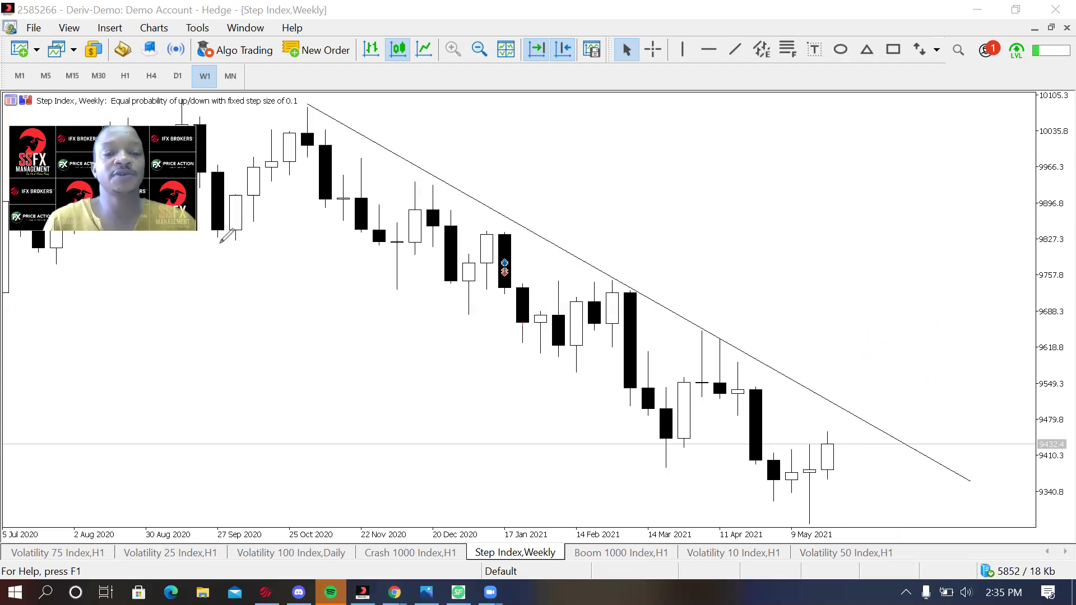
drag(220, 243, 261, 243)
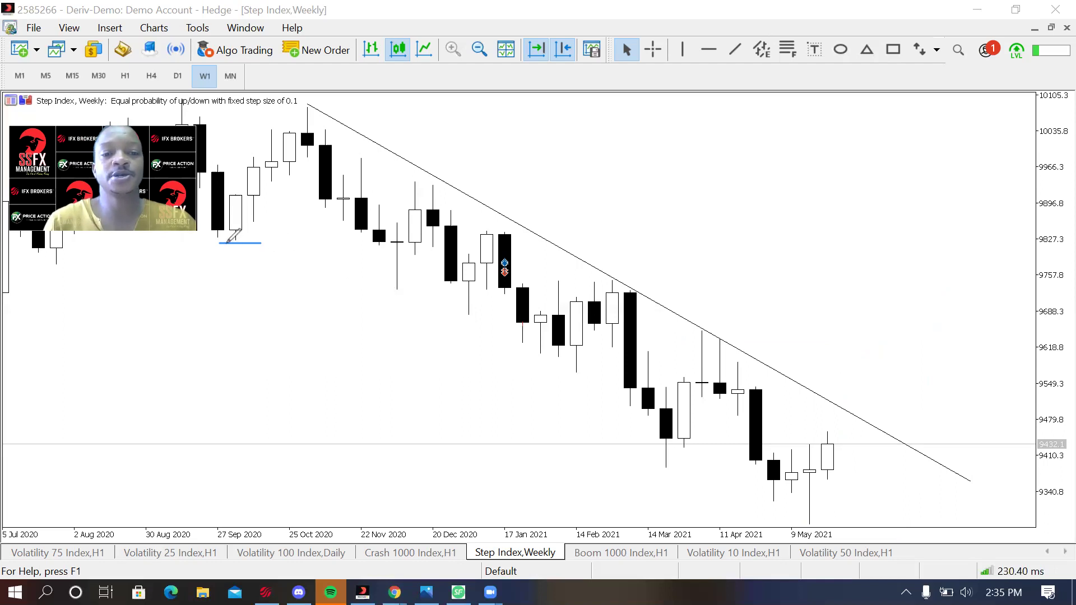
drag(227, 240, 281, 240)
drag(387, 291, 435, 291)
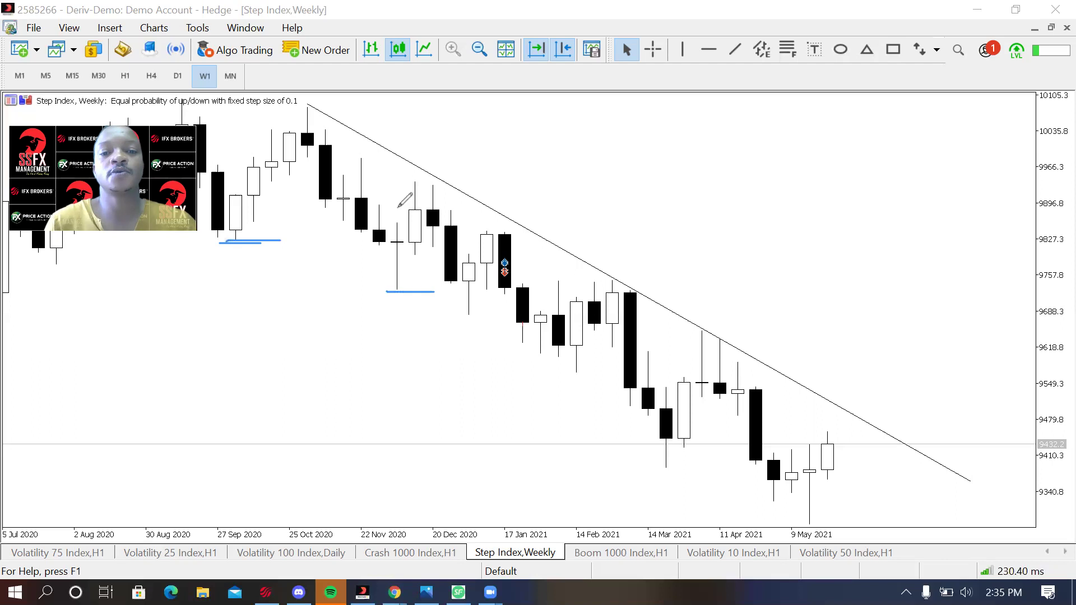
click(402, 196)
drag(469, 194, 470, 195)
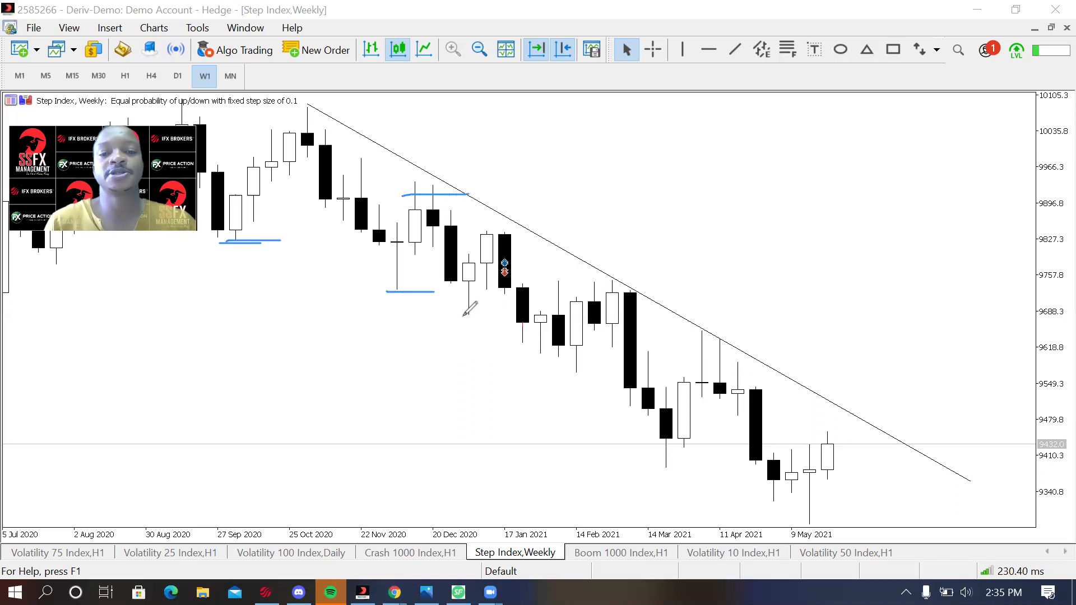
click(385, 284)
drag(384, 291, 429, 289)
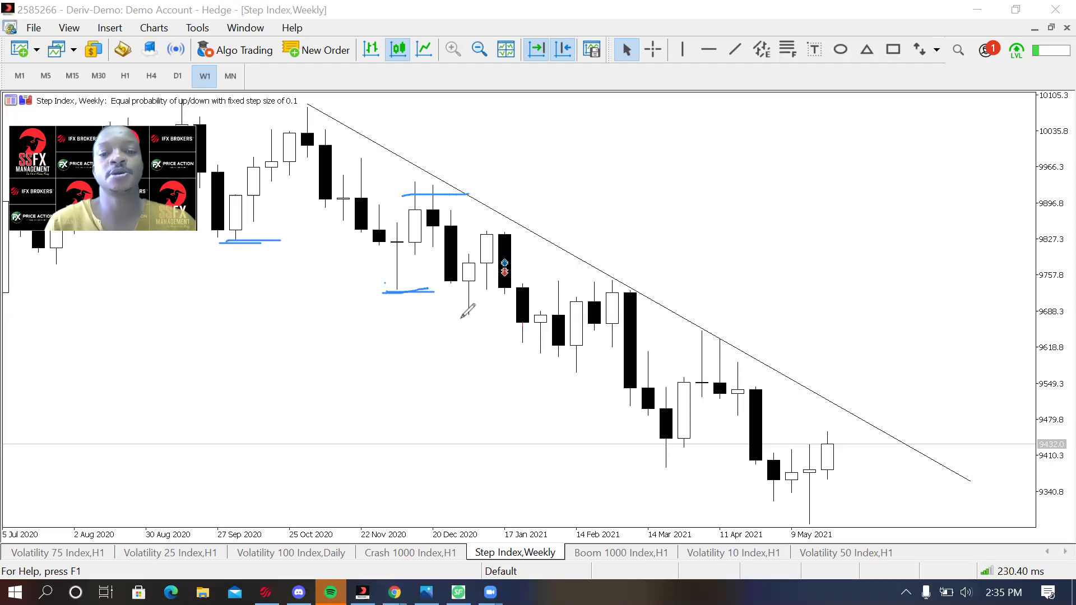
drag(475, 317, 483, 317)
drag(493, 234, 535, 234)
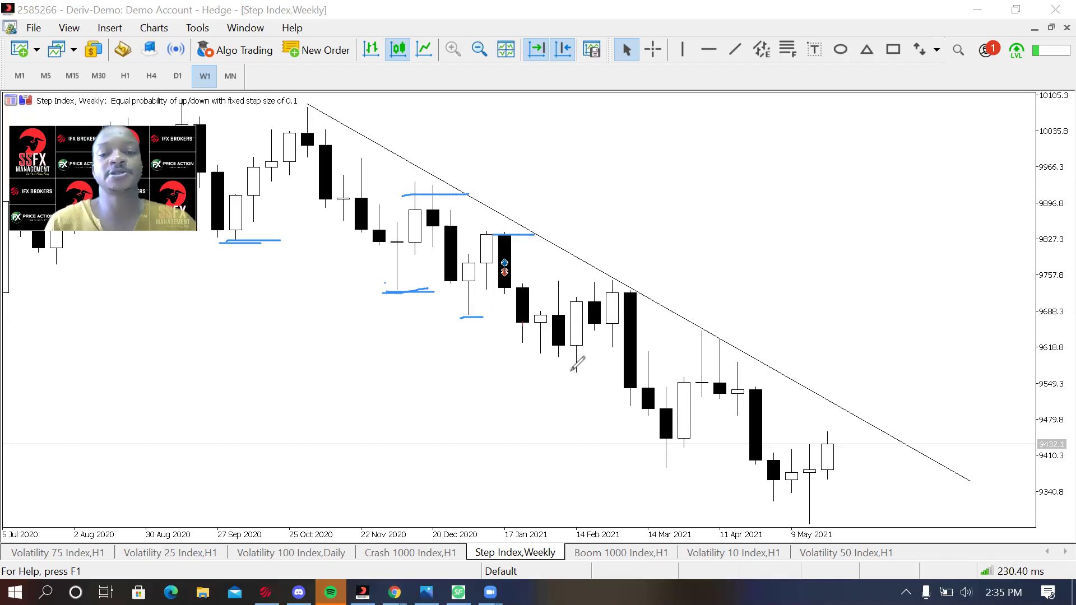
Step: Mark the swing lows and highs from February to May 2021 and draw a rise from the last candle to the trendline level
drag(569, 374, 630, 373)
drag(598, 287, 656, 286)
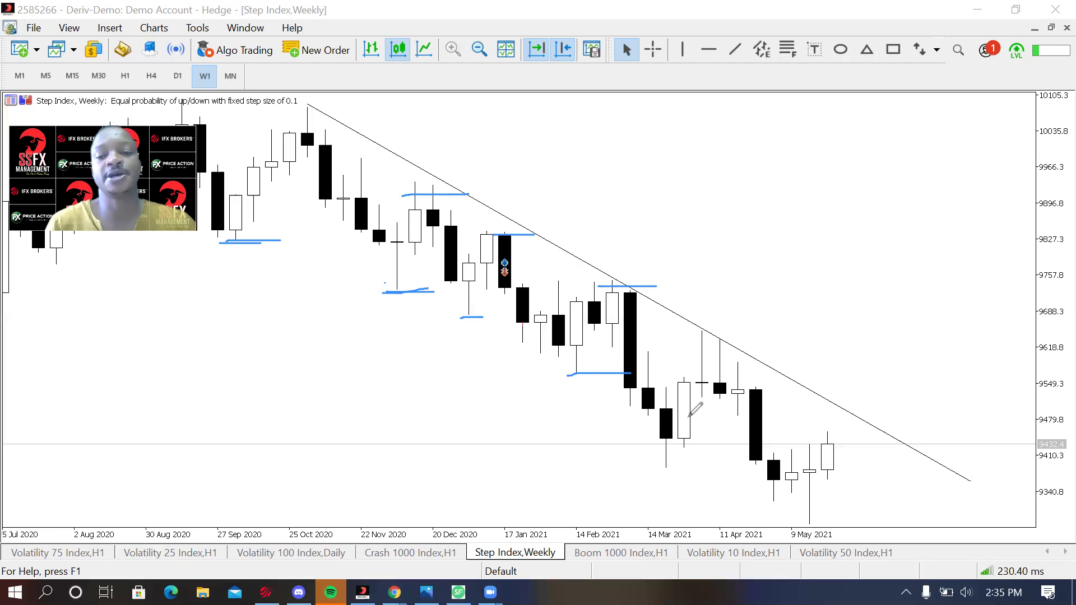
drag(657, 475, 695, 469)
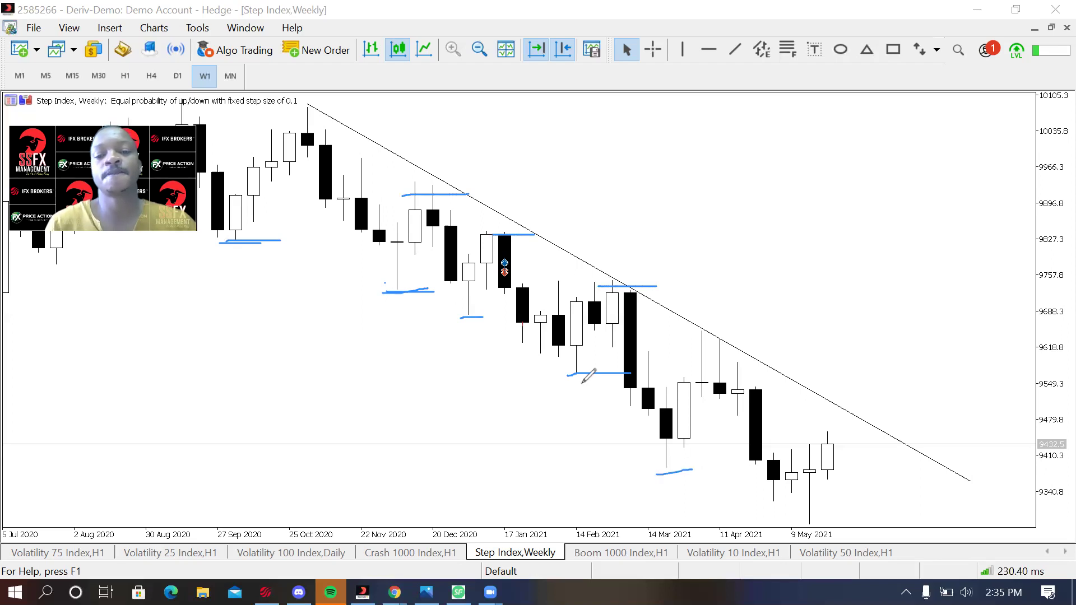
drag(567, 372, 597, 371)
drag(652, 468, 680, 467)
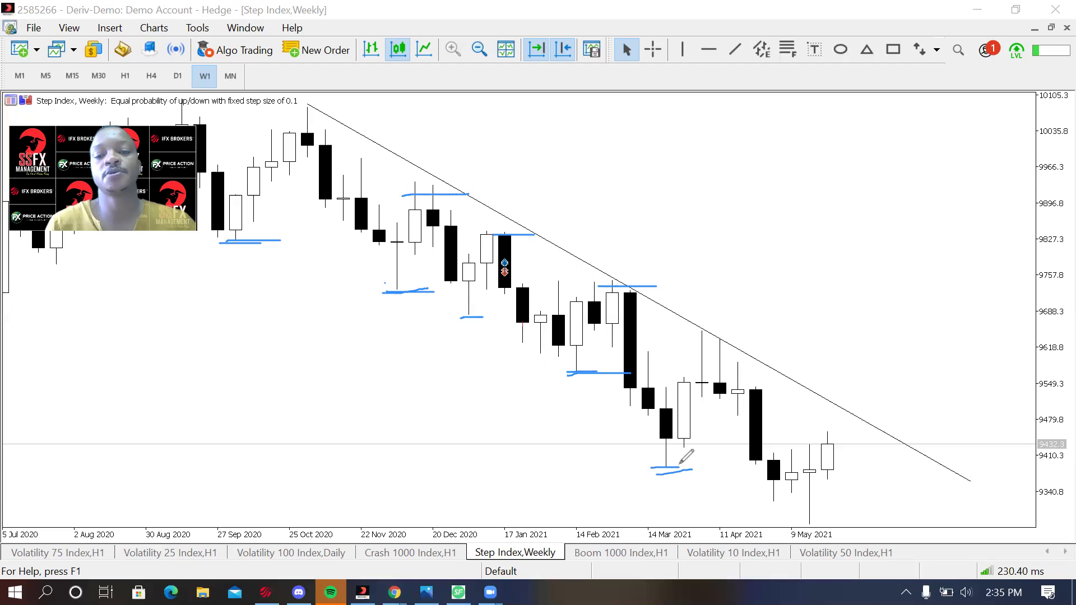
drag(687, 339, 754, 339)
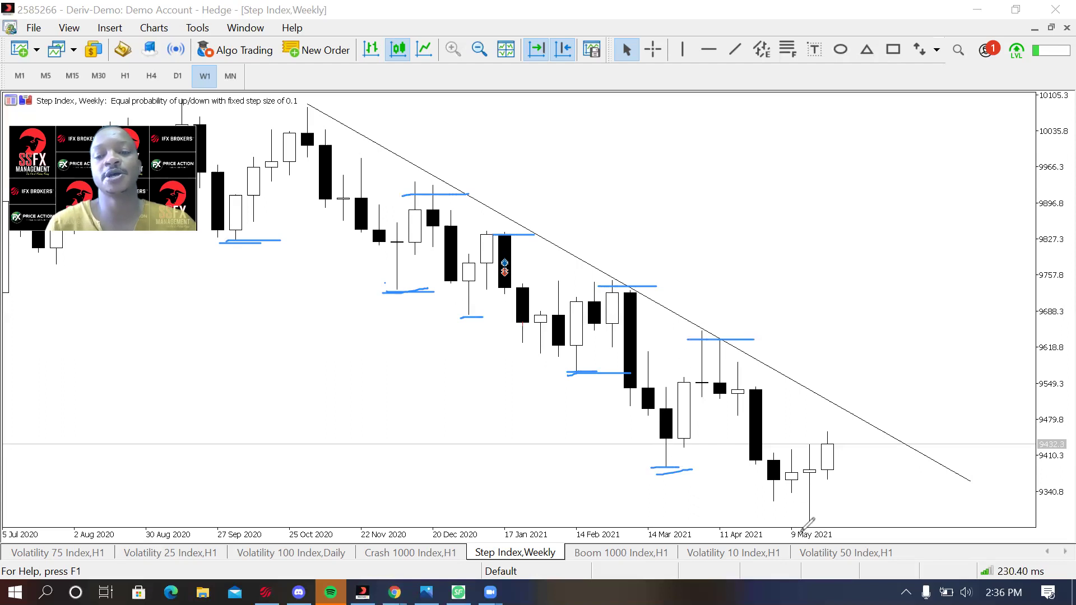
drag(660, 468, 695, 467)
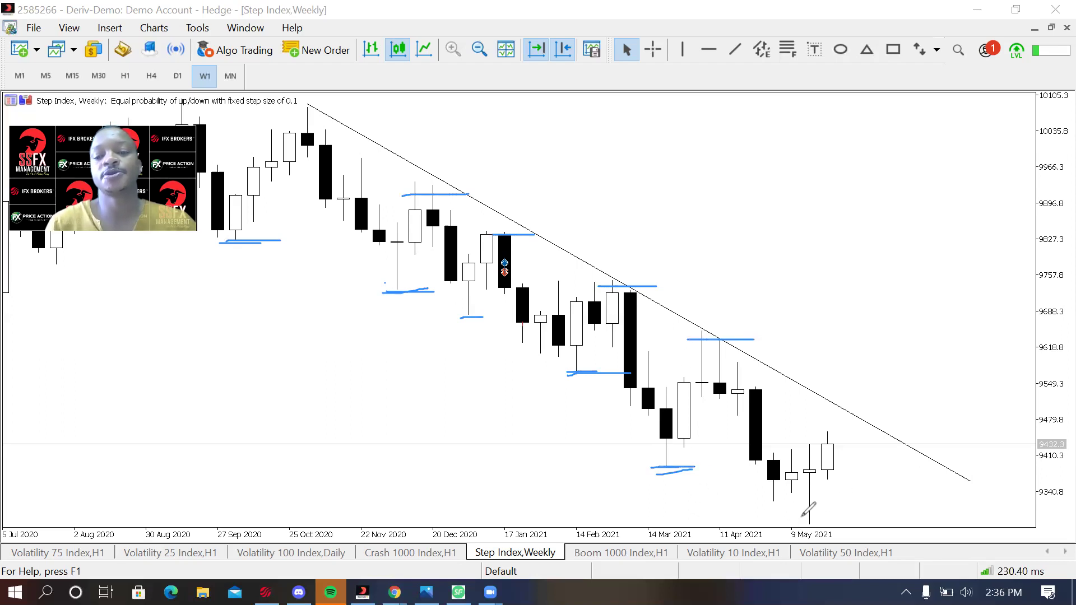
drag(795, 522, 830, 522)
drag(825, 405, 876, 404)
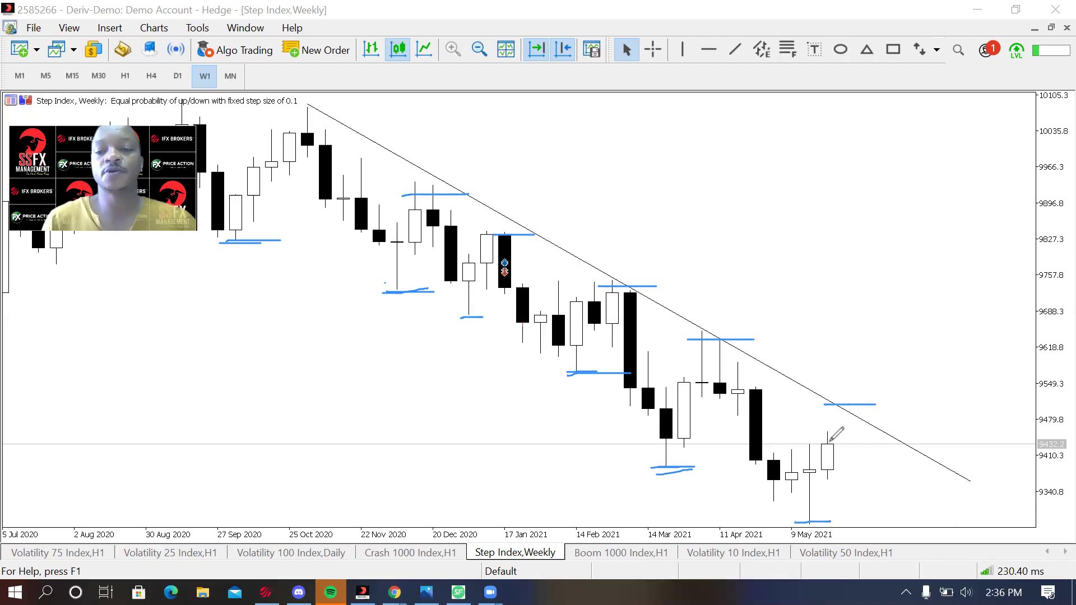
drag(830, 441, 837, 408)
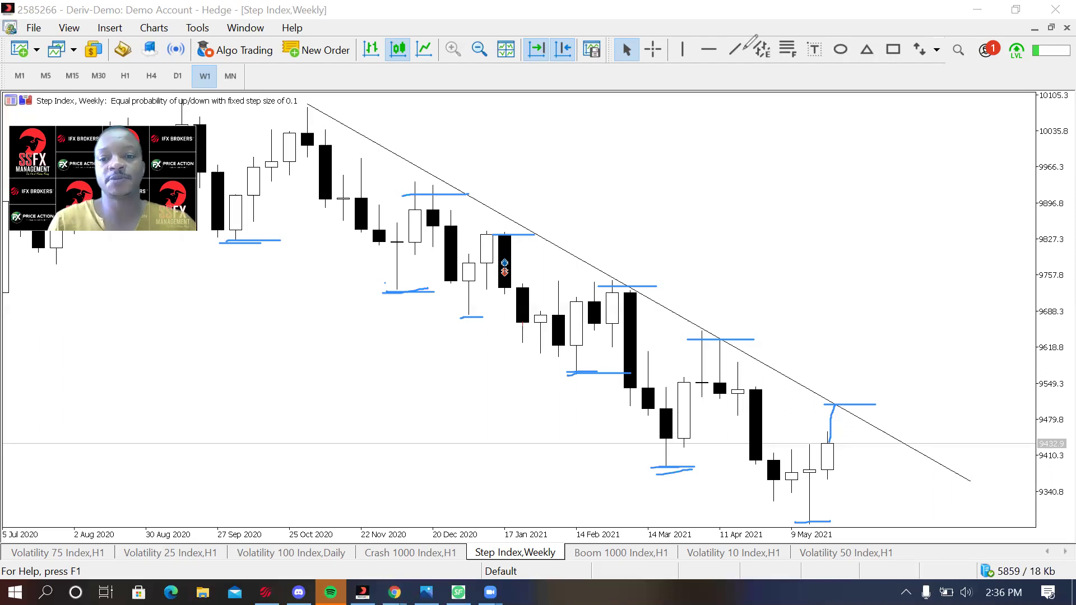
Step: Clear the annotations, draw a downward arrow beside the mid-May candle's lower wick, and trace the 11 April candle's upper wick
key(e)
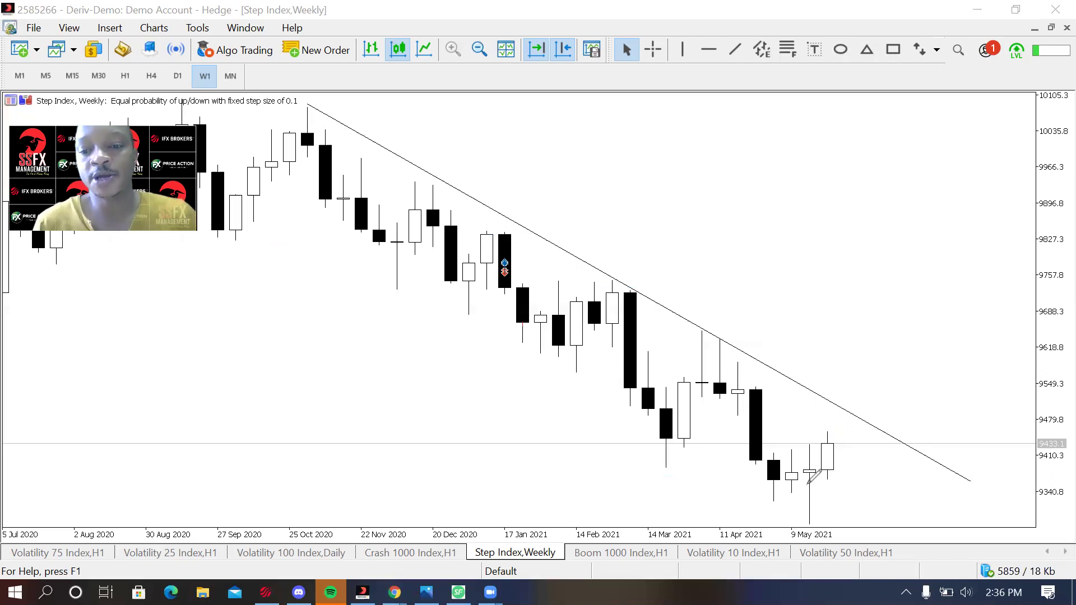
drag(811, 474, 821, 519)
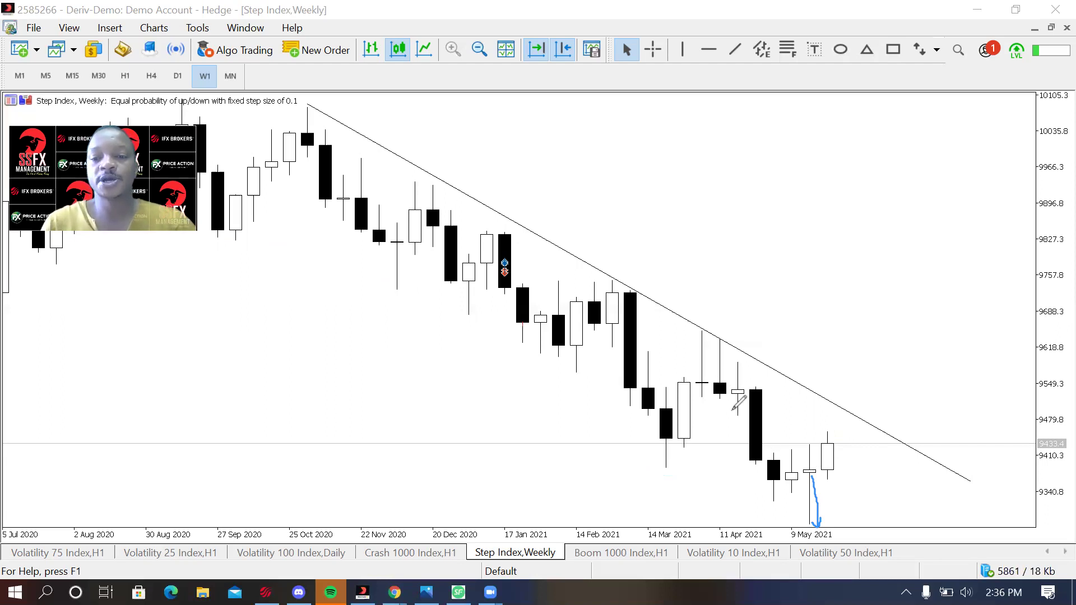
drag(724, 385, 727, 339)
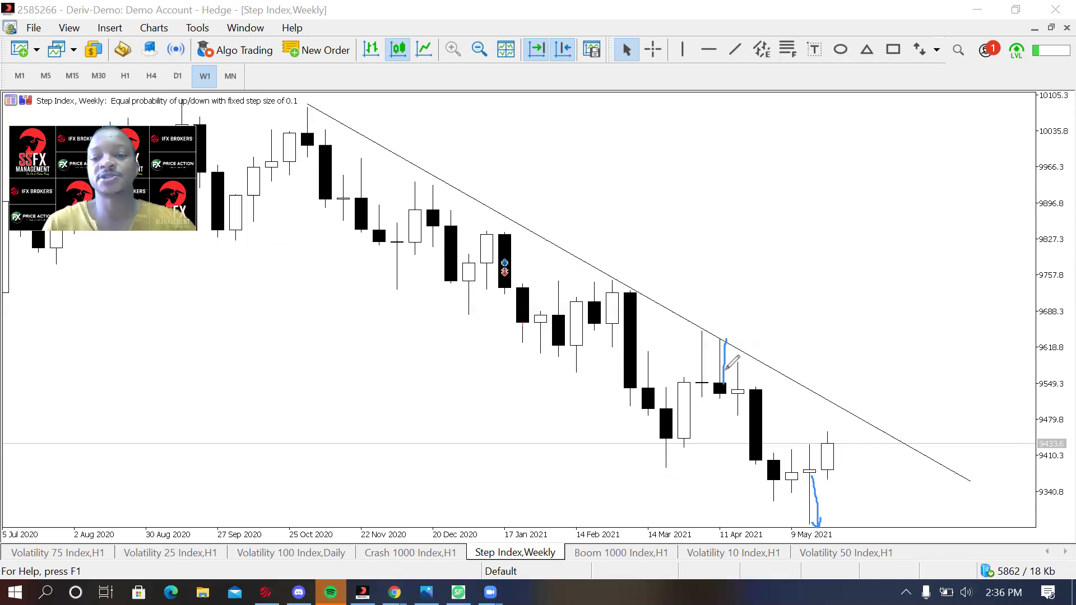
Step: Mark the middle of the 11 April candle's upper wick with a horizontal stroke and trace the following decline into early May
drag(721, 367, 761, 365)
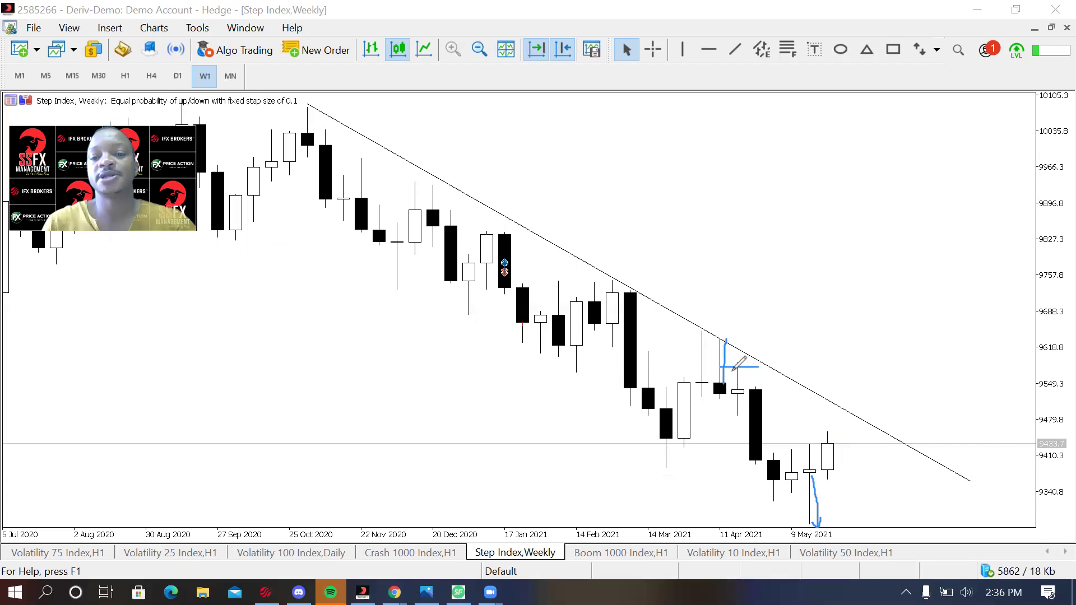
mouse_move(726, 366)
mouse_down()
mouse_move(749, 366)
mouse_move(783, 487)
mouse_up()
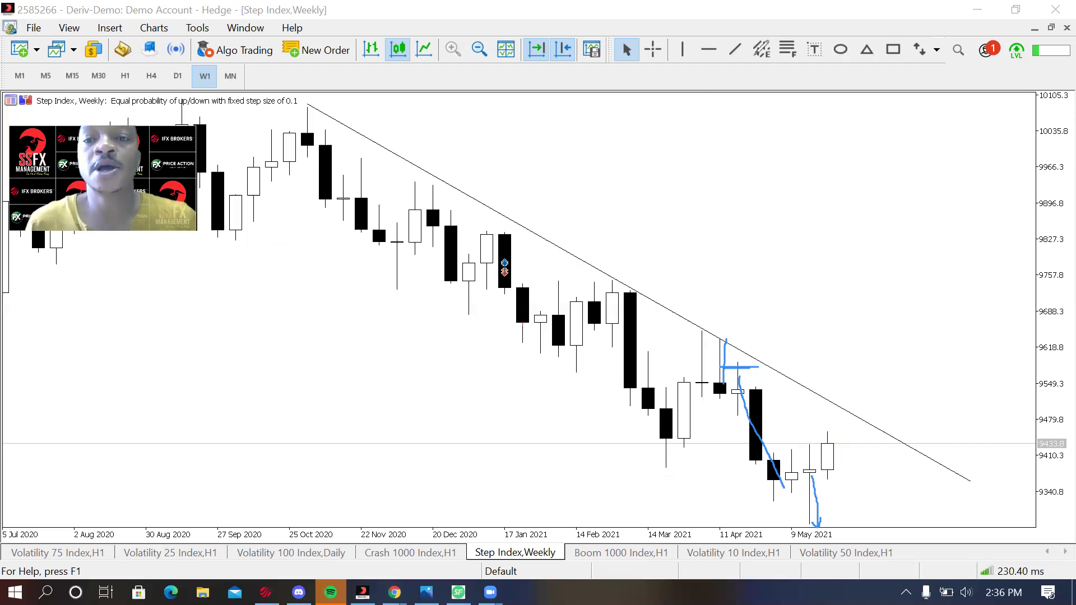
Step: Clear the annotations and show the Step Index chart on the daily timeframe, with history back to May 2020
key(e)
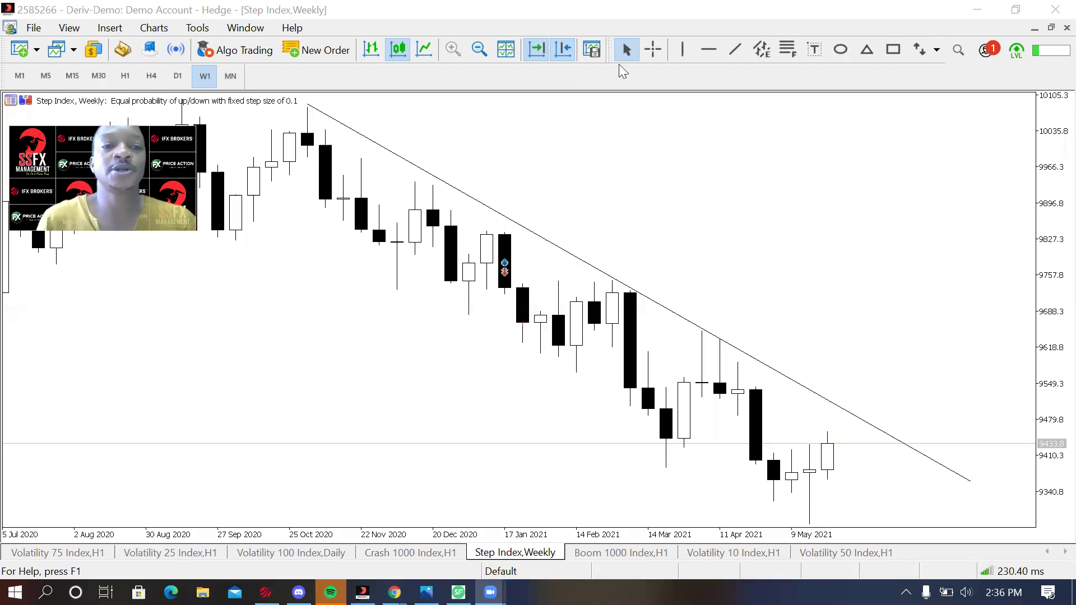
click(179, 77)
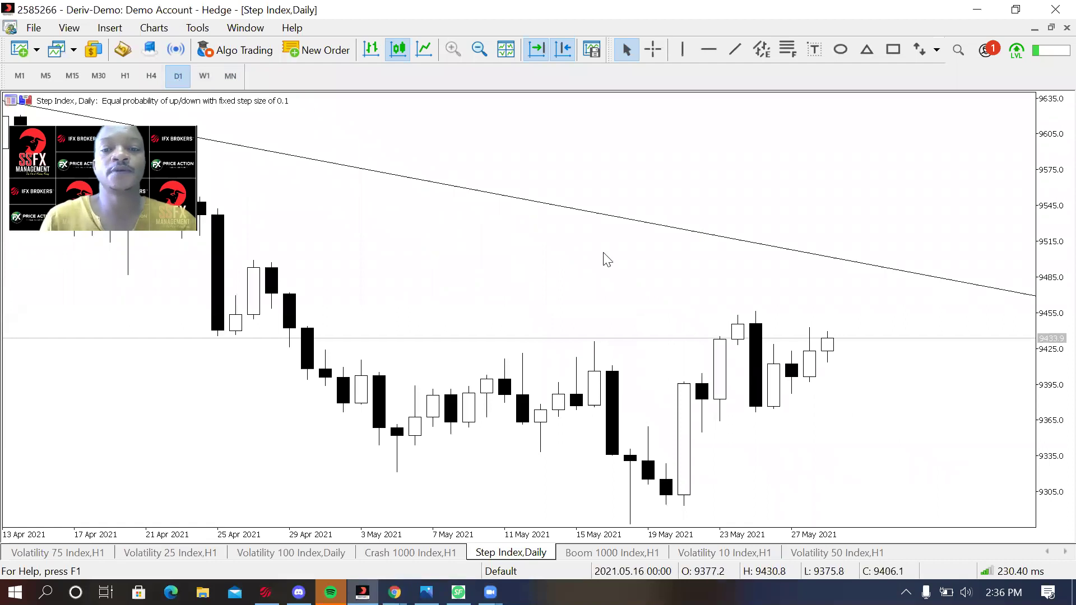
click(475, 52)
click(474, 51)
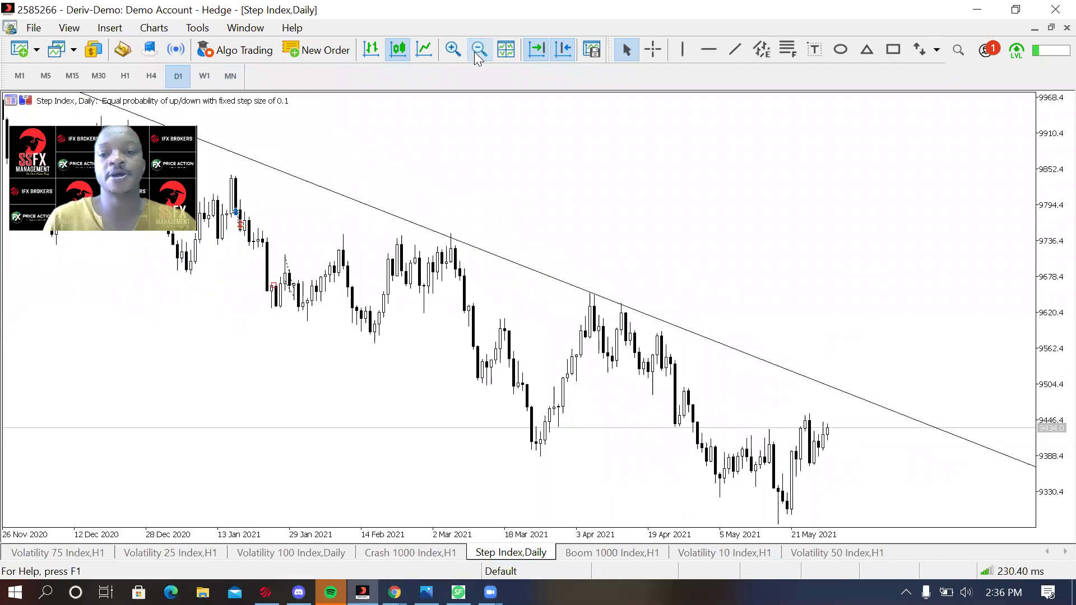
click(474, 52)
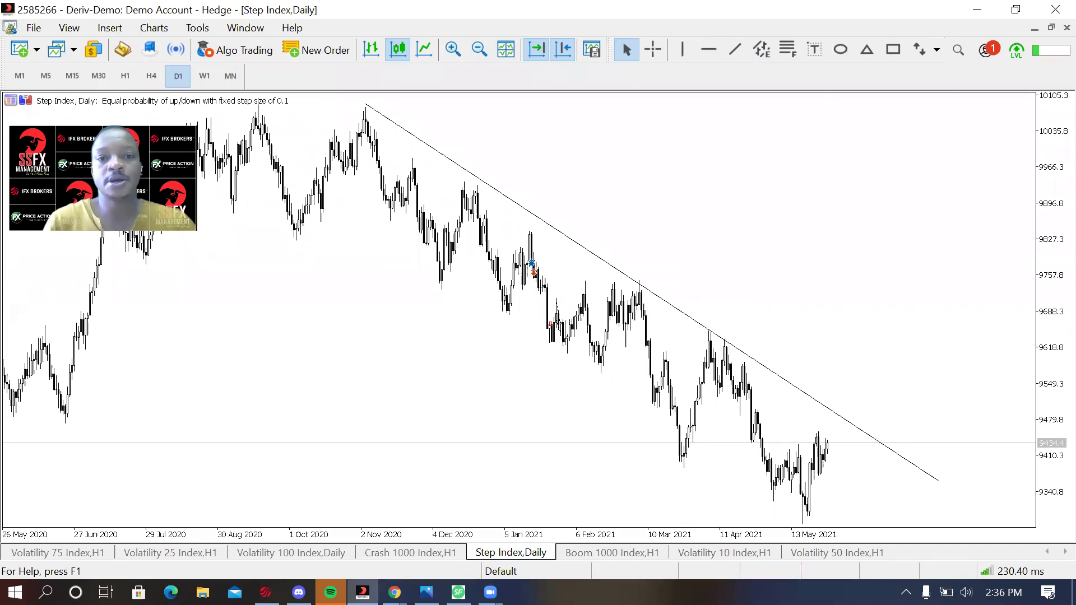
Step: Draw a bearish arrow down from the trendline, and an alternative breakout to about 9650 that pulls back to about 9420
mouse_move(833, 446)
mouse_down()
mouse_move(837, 413)
mouse_move(900, 540)
mouse_up()
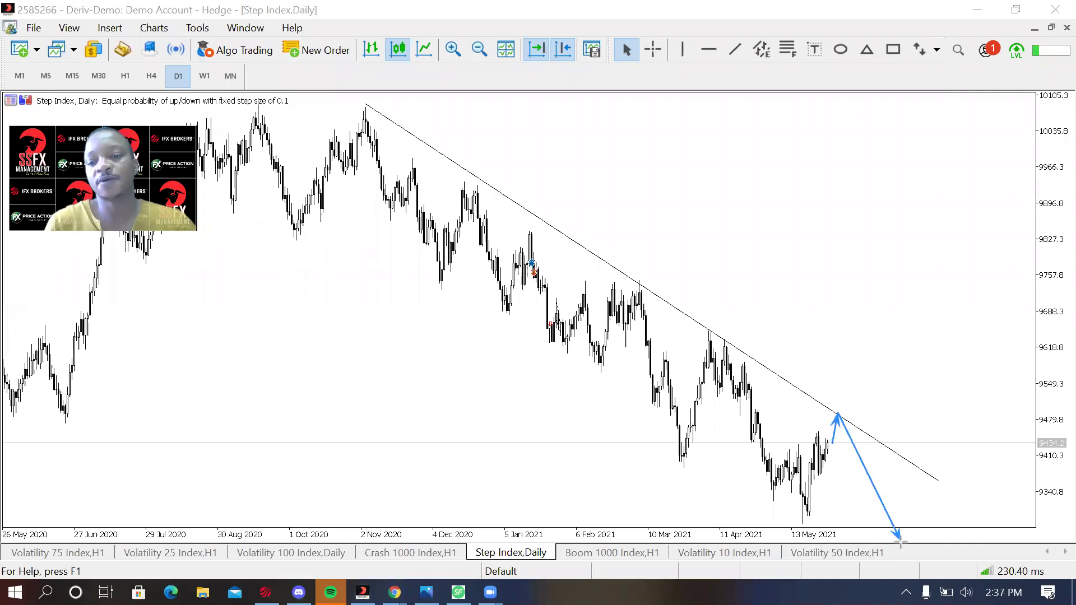
mouse_move(838, 414)
mouse_down()
mouse_move(861, 353)
mouse_move(717, 329)
mouse_move(861, 330)
mouse_move(907, 421)
mouse_up()
drag(911, 437, 920, 450)
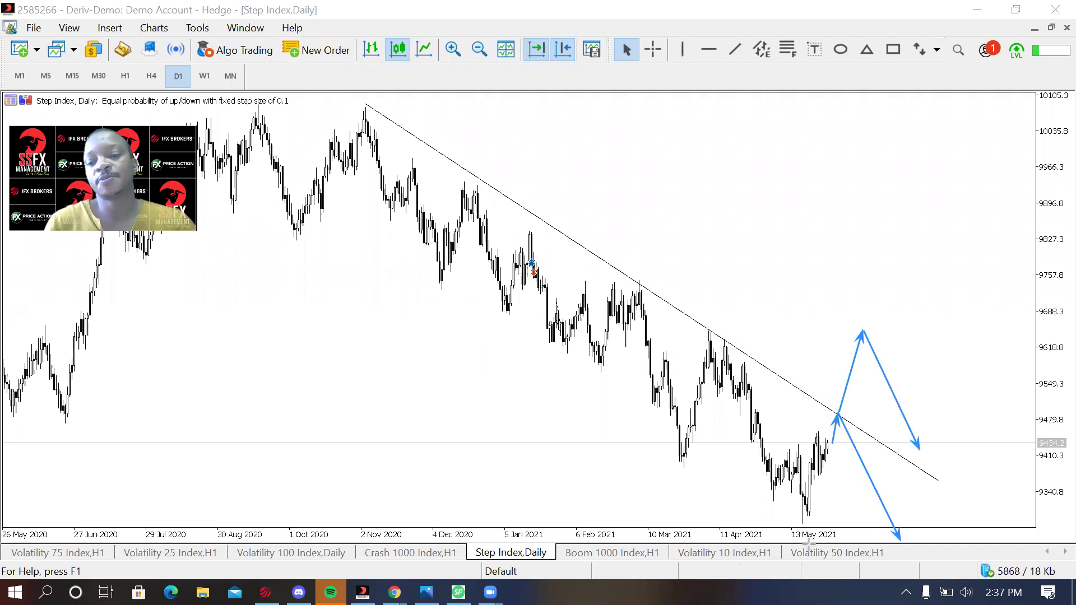
Step: Mark the mid-May low and breakout high, draw two horizontal arrows around the pullback level, and add a rally arrow rising from it
drag(798, 523, 831, 520)
drag(850, 330, 904, 324)
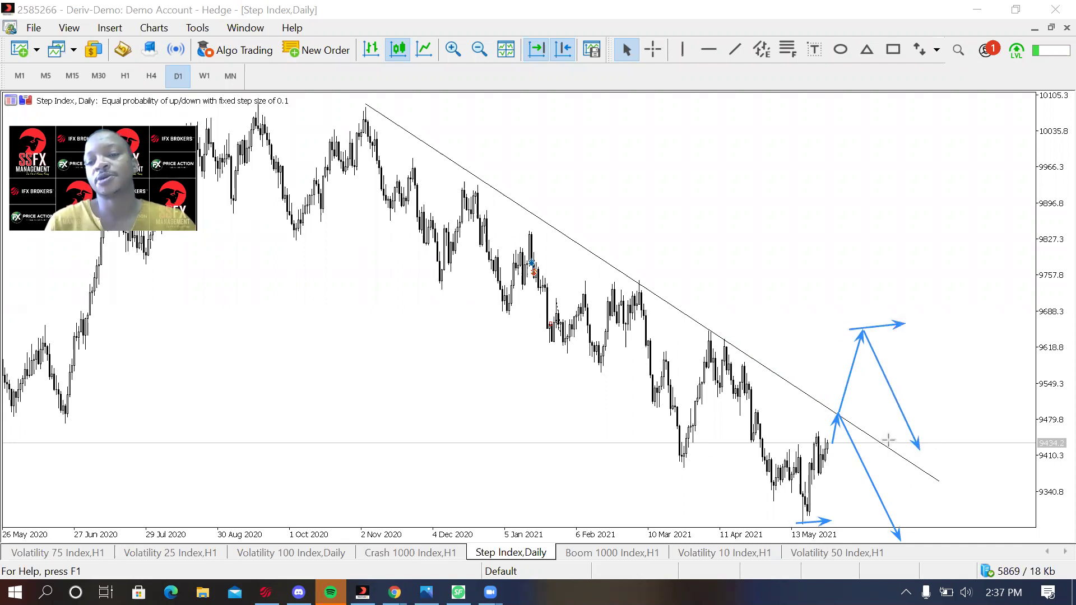
drag(895, 440, 991, 440)
drag(887, 427, 997, 427)
drag(919, 443, 972, 259)
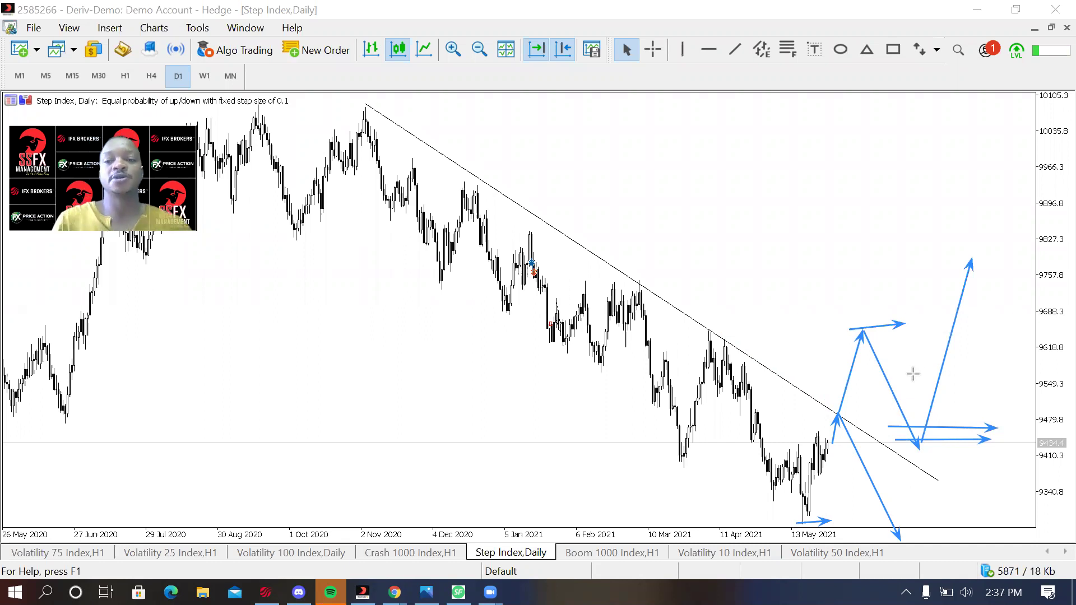
Step: Clear the annotations and switch the Step Index chart to the H4 timeframe
click(737, 49)
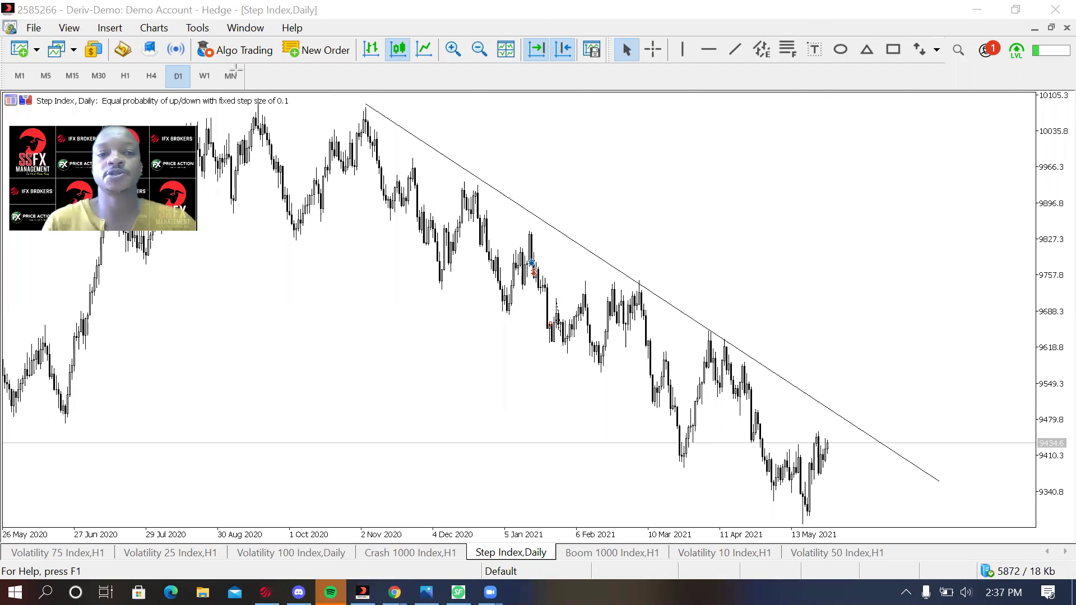
click(128, 81)
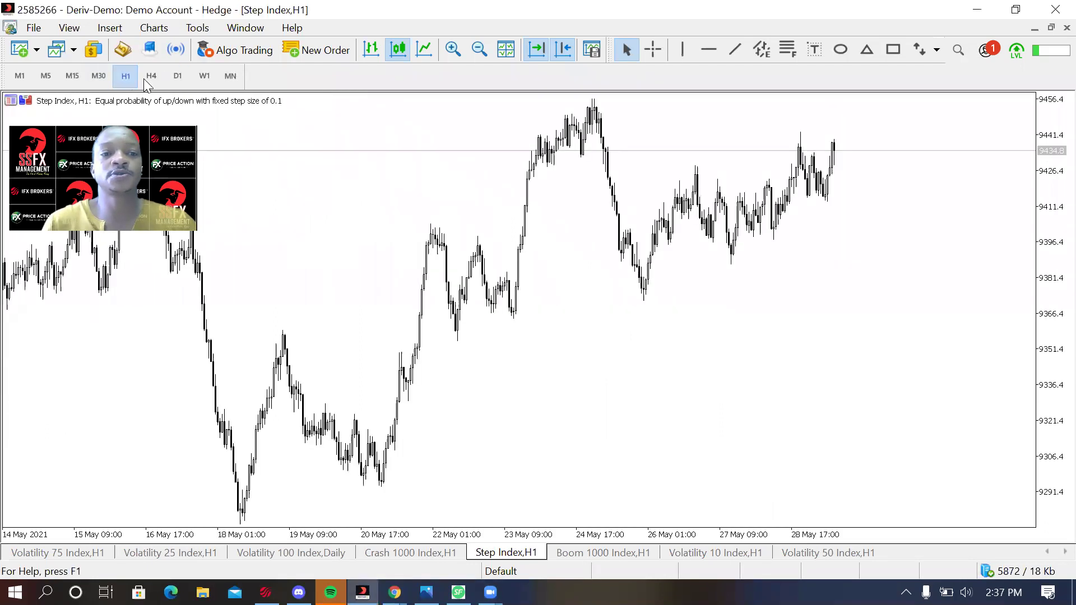
click(155, 82)
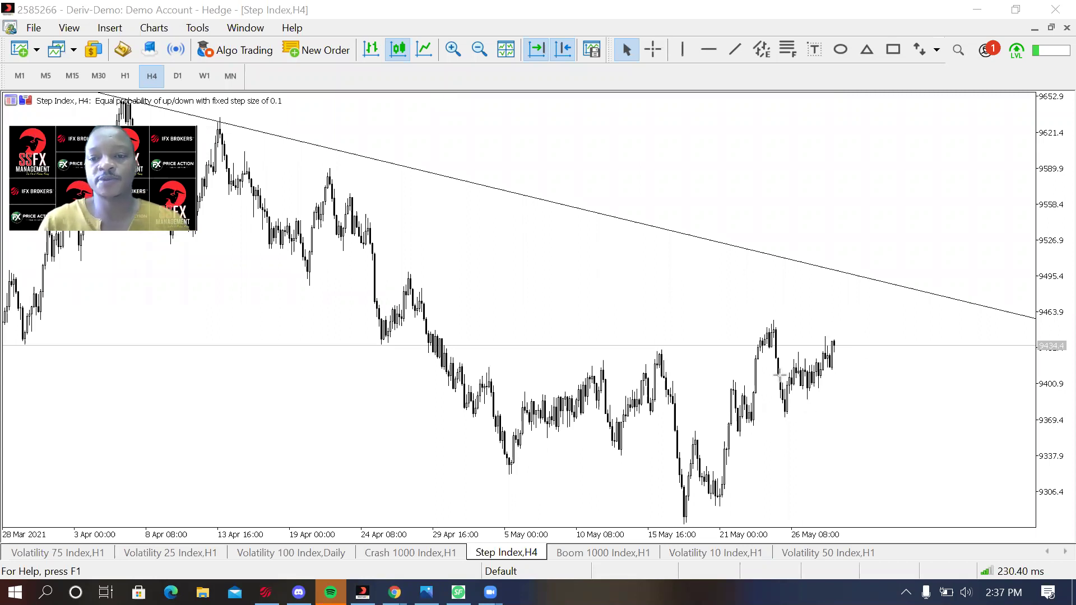
Step: Trace the drop from the late-May high, erase that arrow, and add a Fibonacci retracement from the 20 May low to the same high
drag(773, 323, 787, 415)
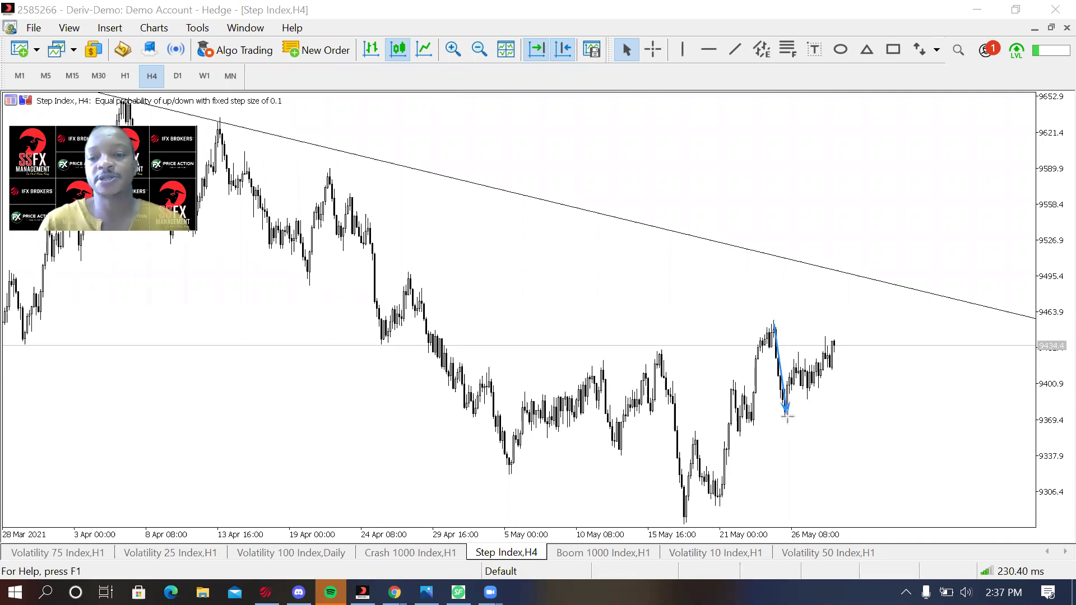
key(BackSpace)
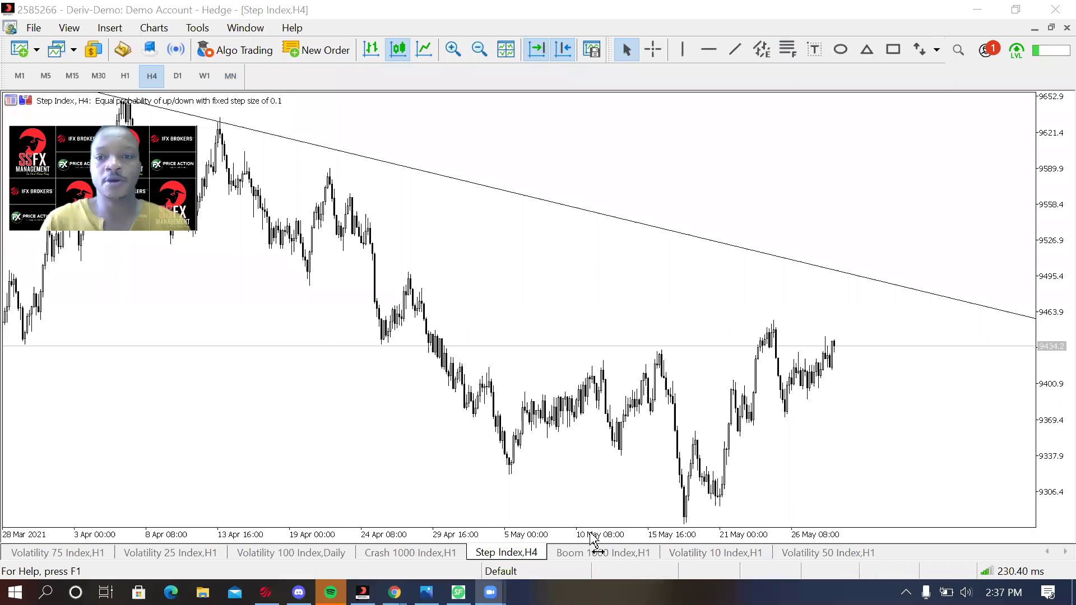
click(787, 49)
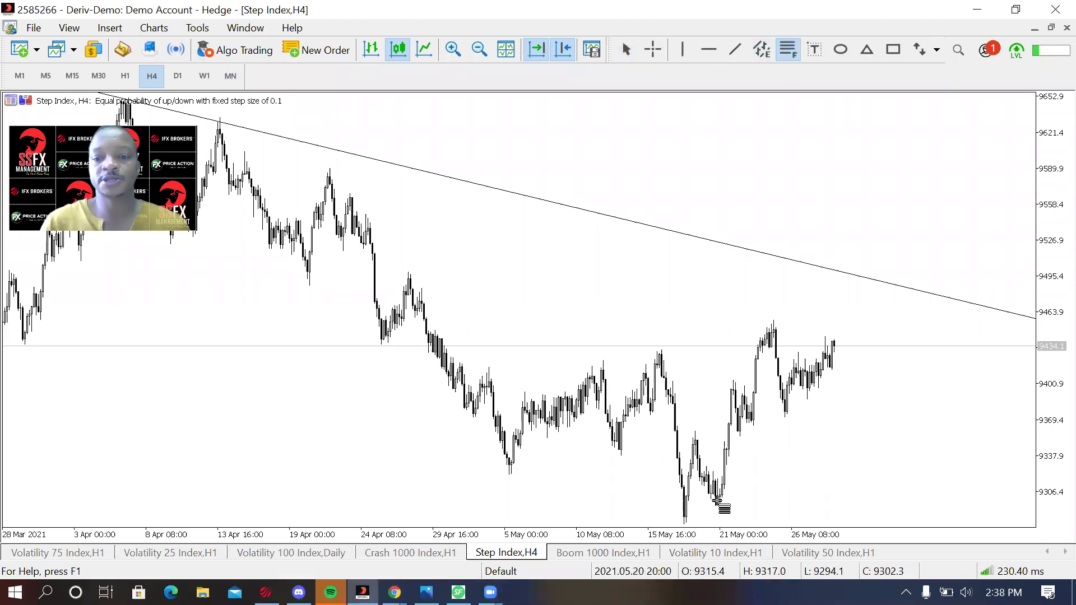
mouse_move(717, 504)
mouse_down()
mouse_move(807, 364)
mouse_move(846, 331)
mouse_move(965, 322)
mouse_up()
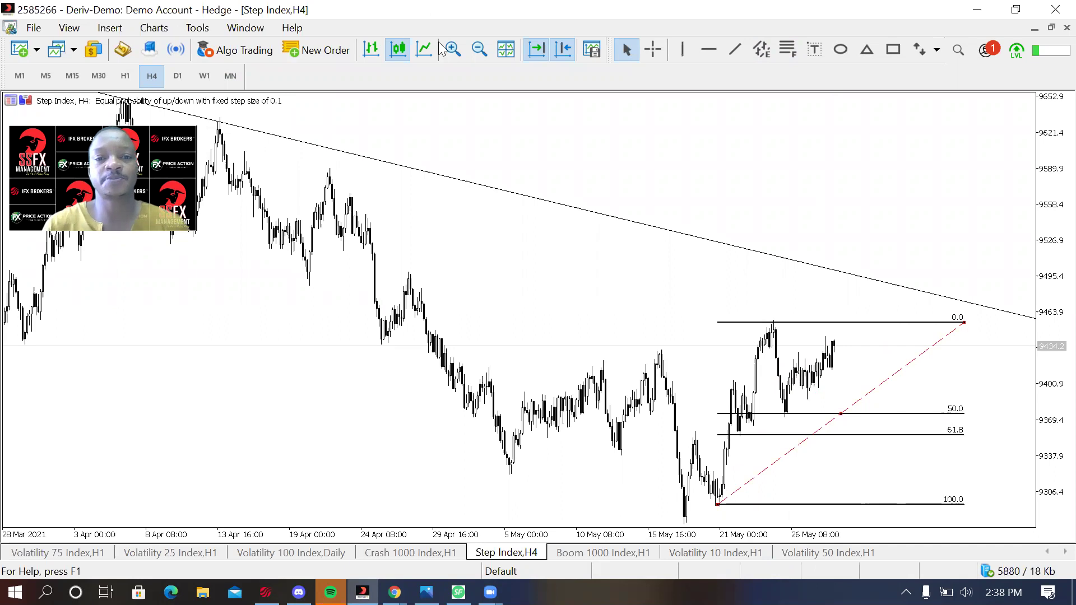
Step: Sketch the rising channel off the 50.0 level with a drop to the 61.8 level at closer view, and clear the sketch
click(454, 53)
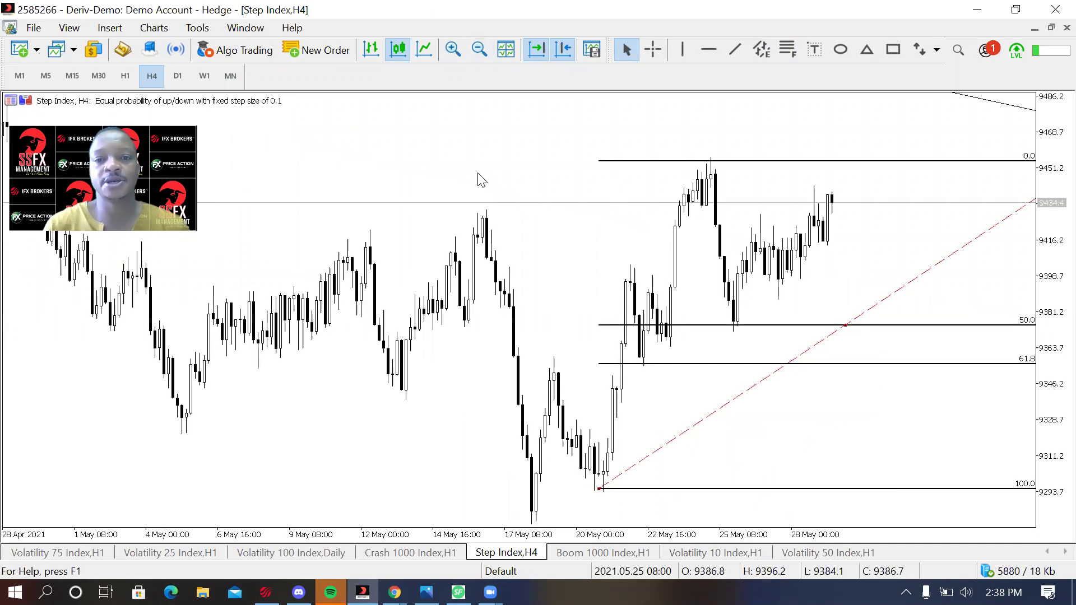
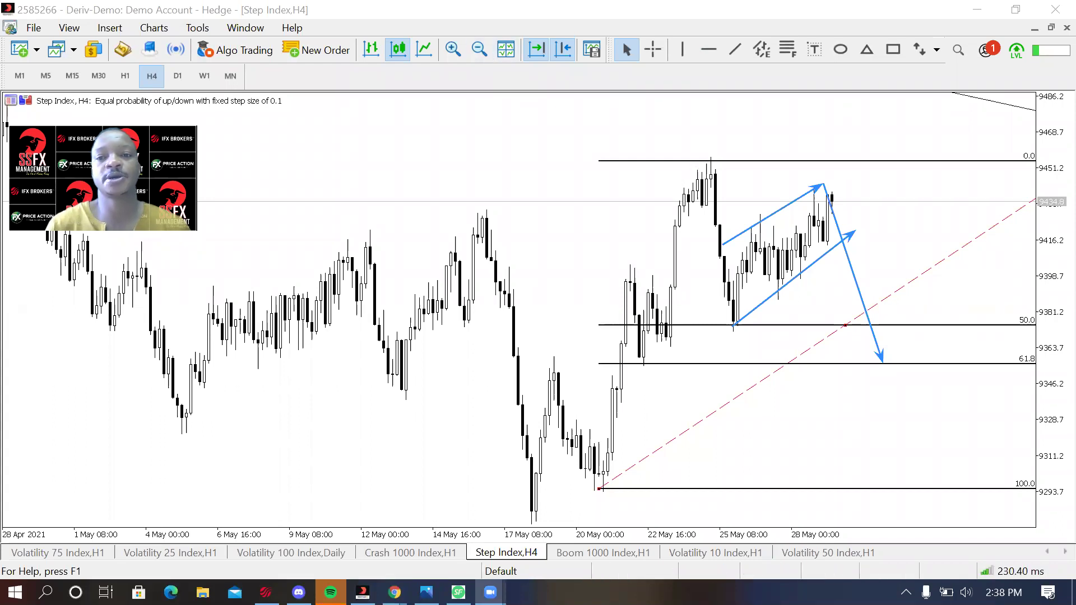
key(e)
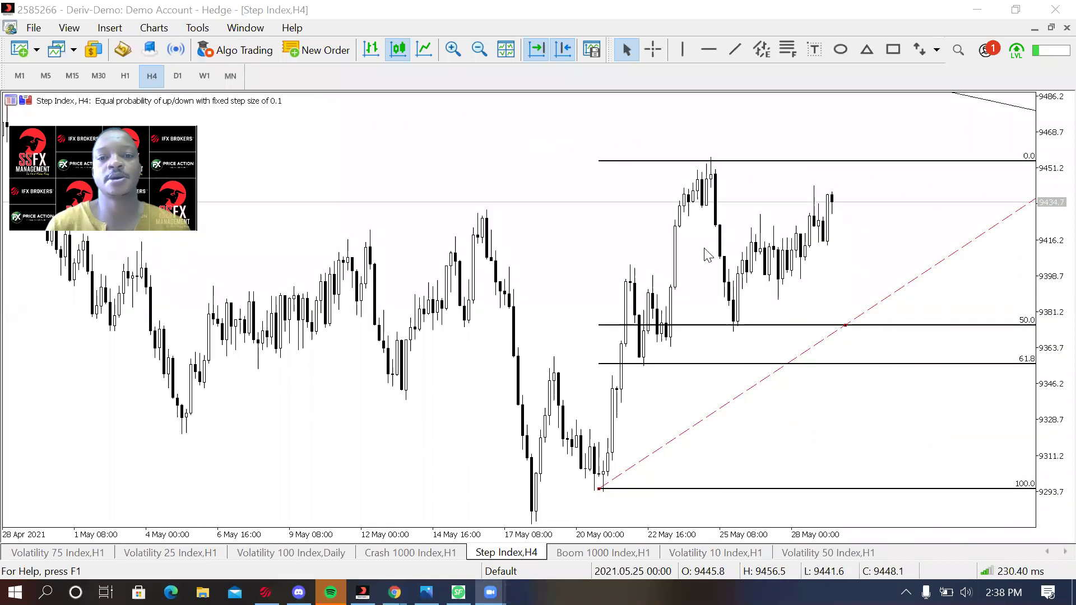
click(479, 49)
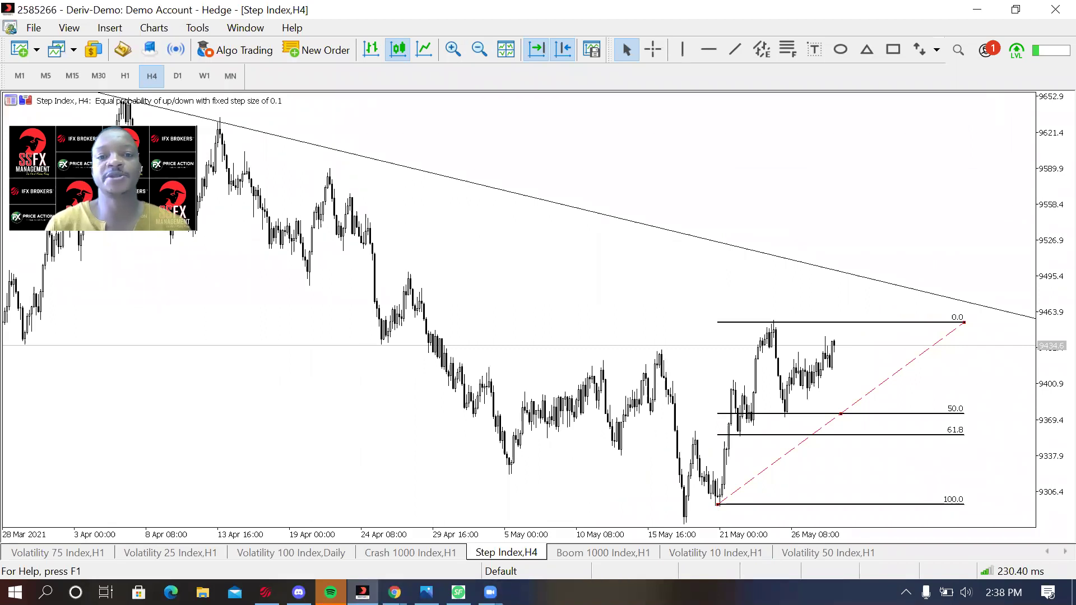
Step: Mark the late-May high, the 50.0 low, the latest high and the 61.8 level with arrowheads, and remove all four marks
click(766, 311)
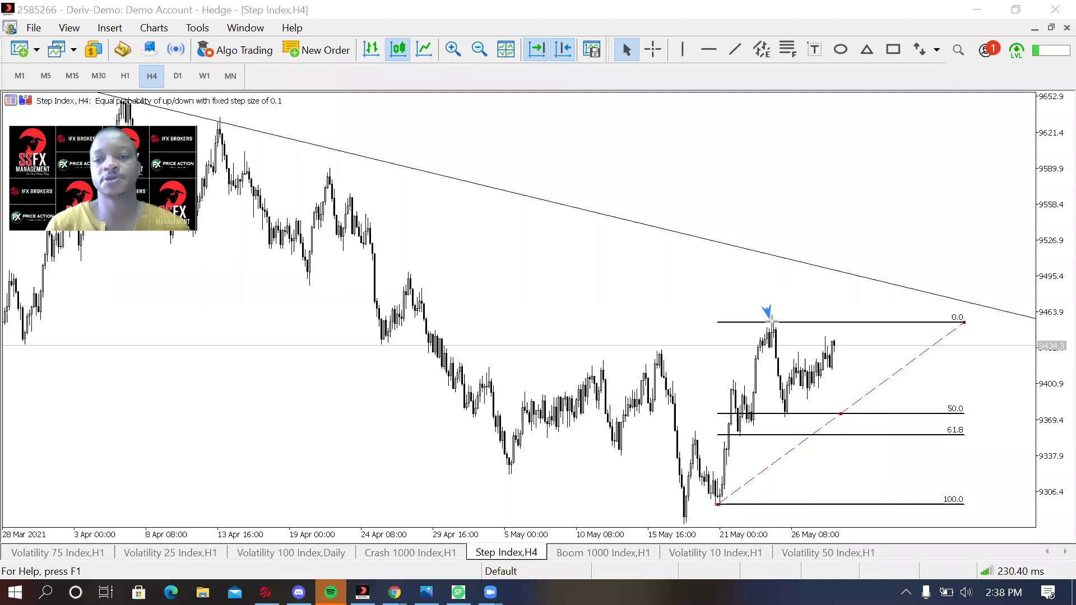
click(787, 418)
click(823, 328)
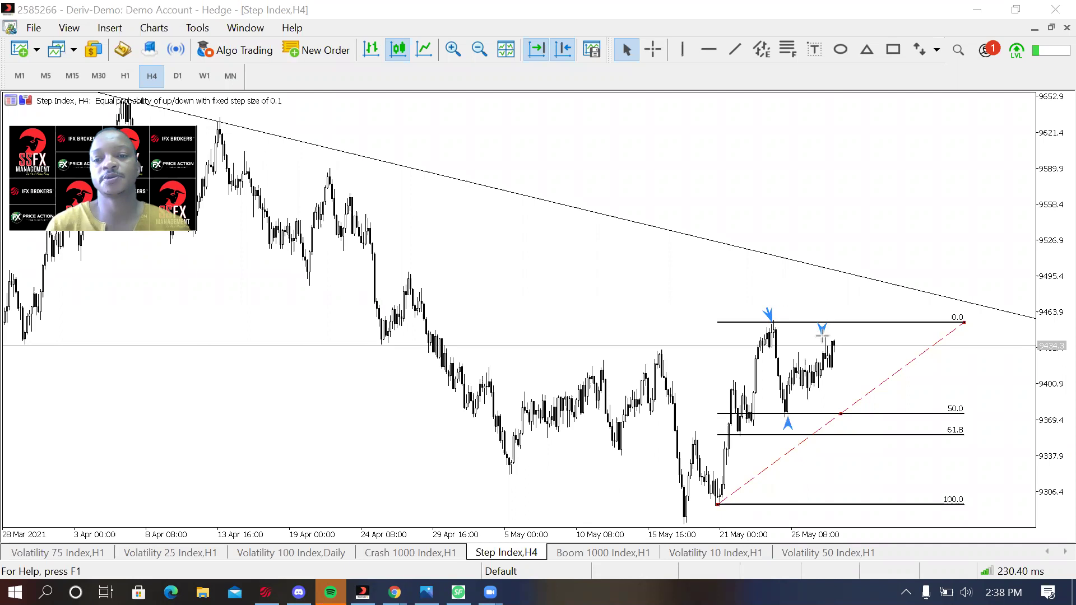
click(874, 430)
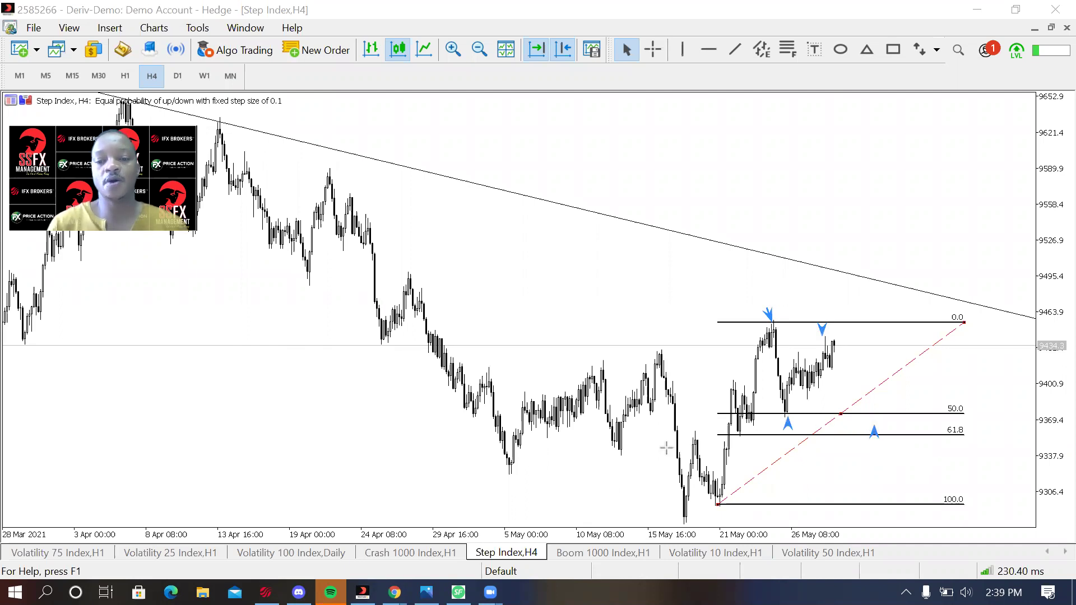
key(BackSpace)
key(BackSpace)
key(BackSpace)
key(BackSpace)
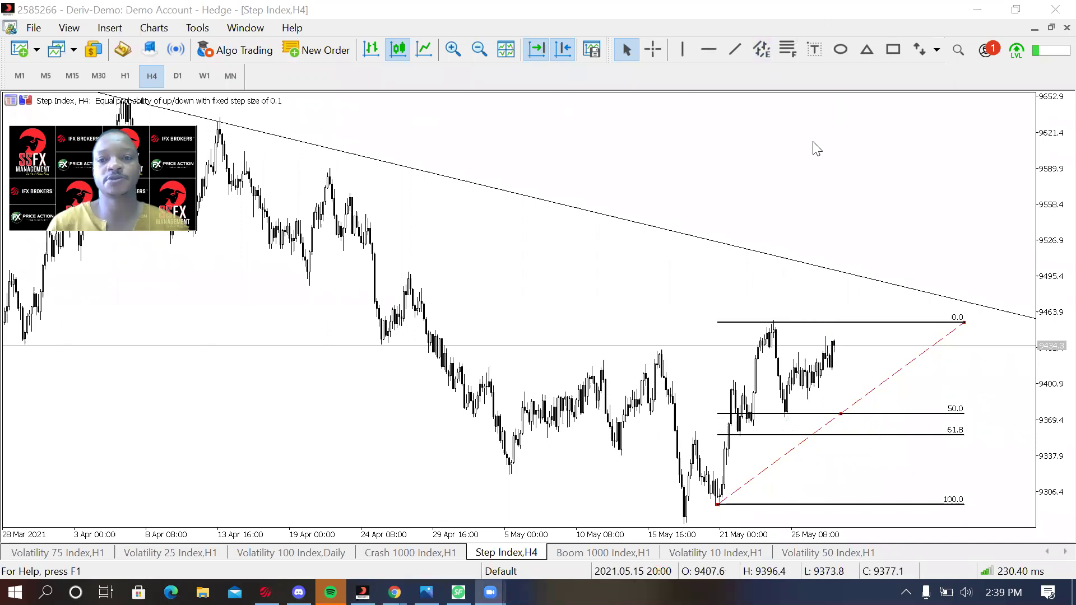
Step: Draw a rectangle zone from the 5 May low, spanning about 9321 to 9338 and extending well past the last candle
click(894, 49)
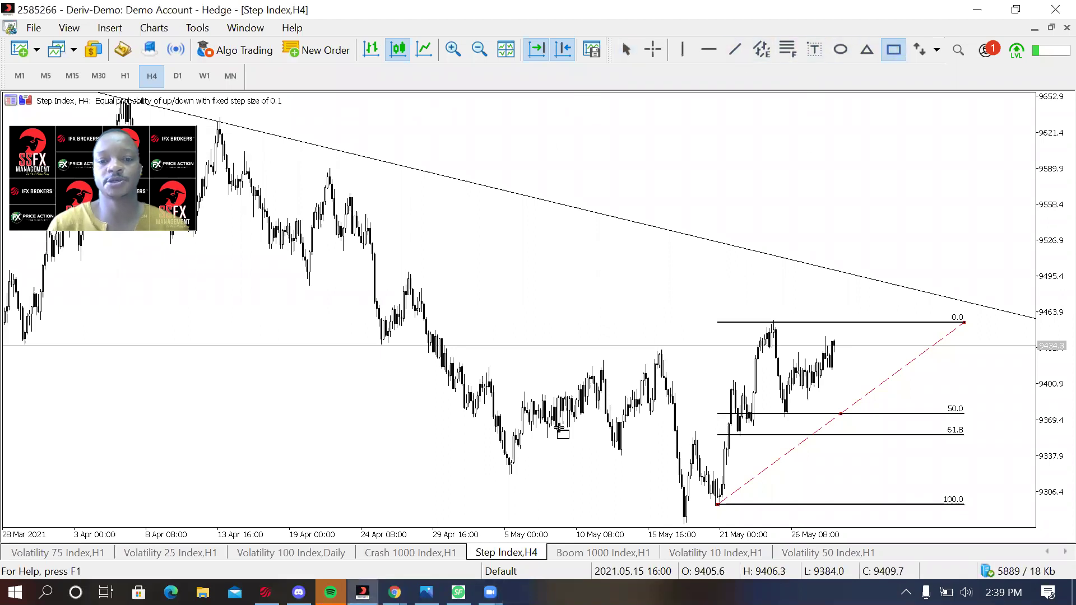
drag(509, 475, 1021, 456)
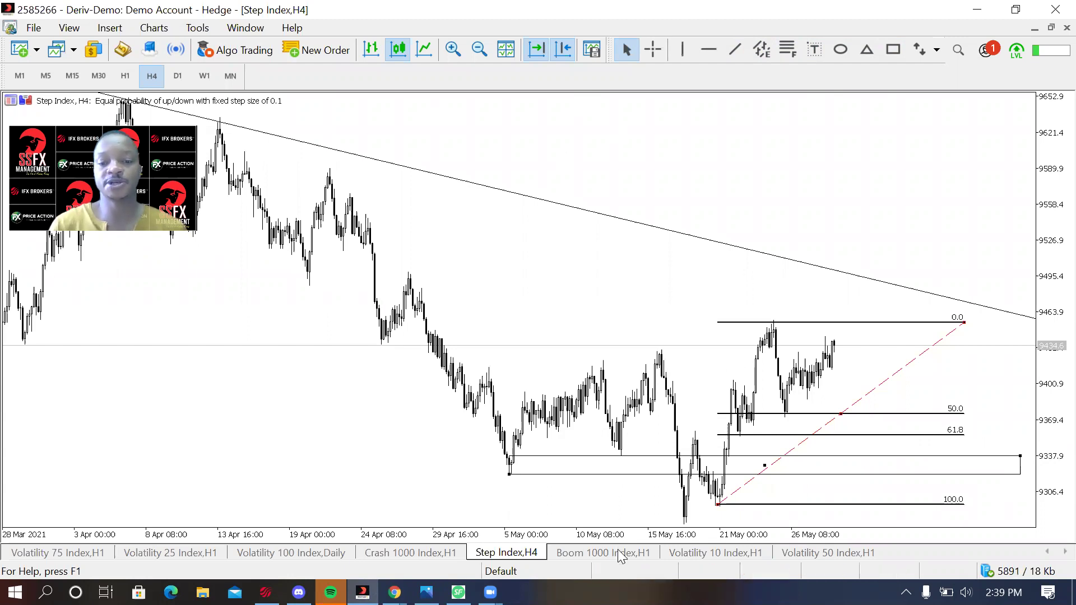
Step: Draw downward arrows from the last candle to the 61.8 level and the rectangle zone, and mark the two late-May lows with short arrows
key(ctrl+2)
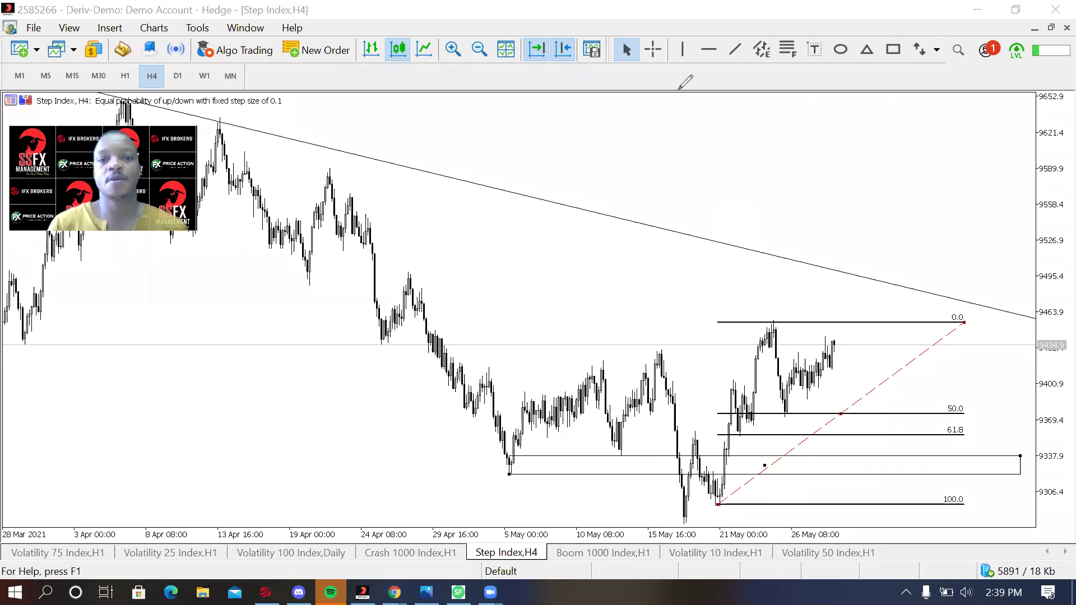
mouse_move(834, 343)
mouse_down()
mouse_move(870, 448)
mouse_move(869, 438)
mouse_up()
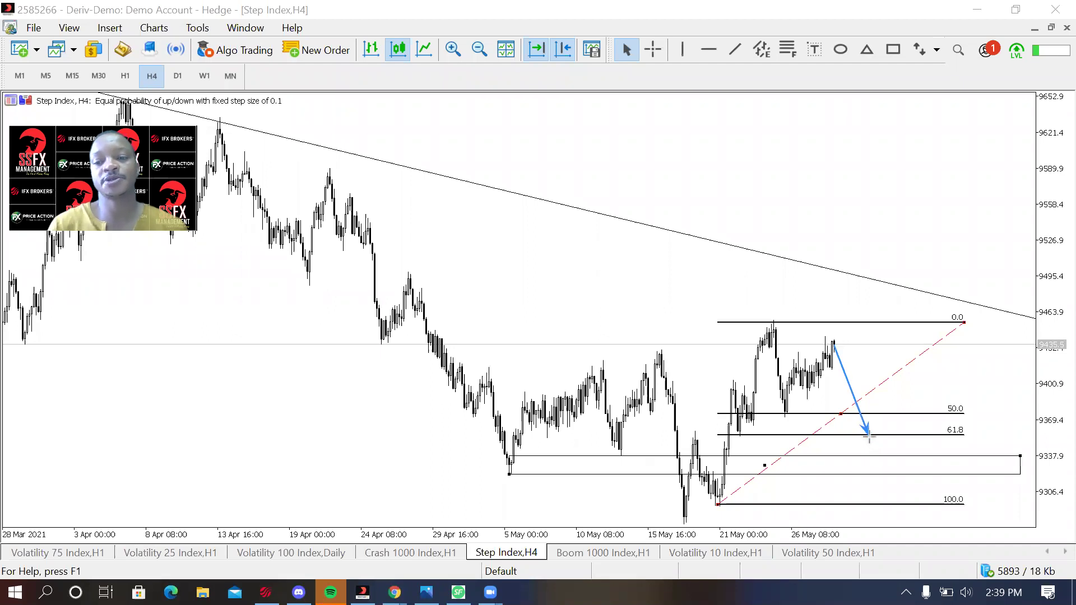
mouse_move(869, 438)
mouse_down()
mouse_move(856, 406)
mouse_move(869, 435)
mouse_up()
drag(777, 421, 802, 419)
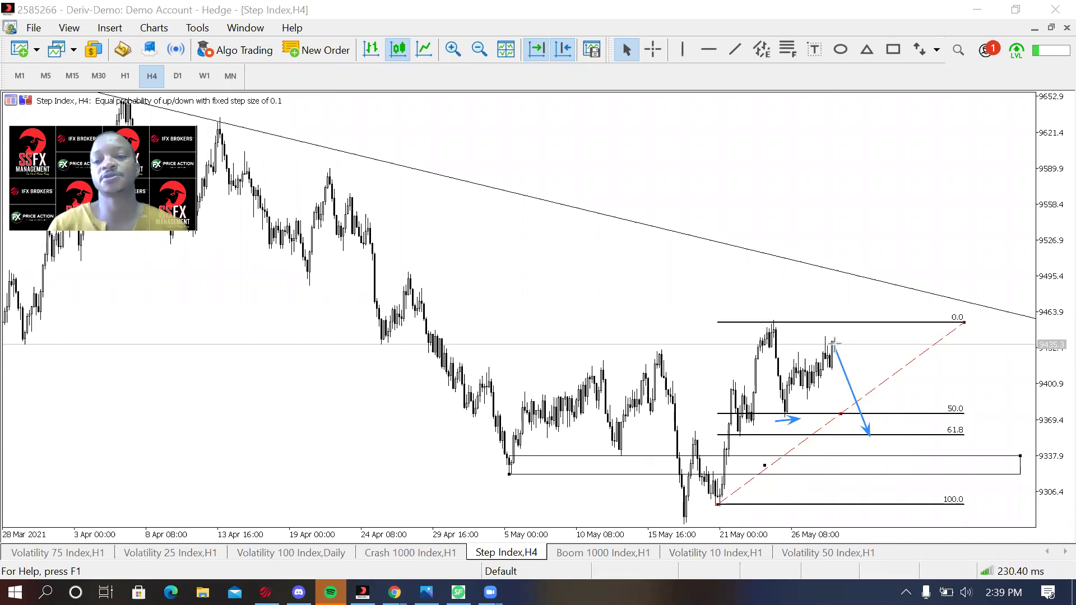
drag(834, 342, 882, 473)
drag(802, 398, 829, 396)
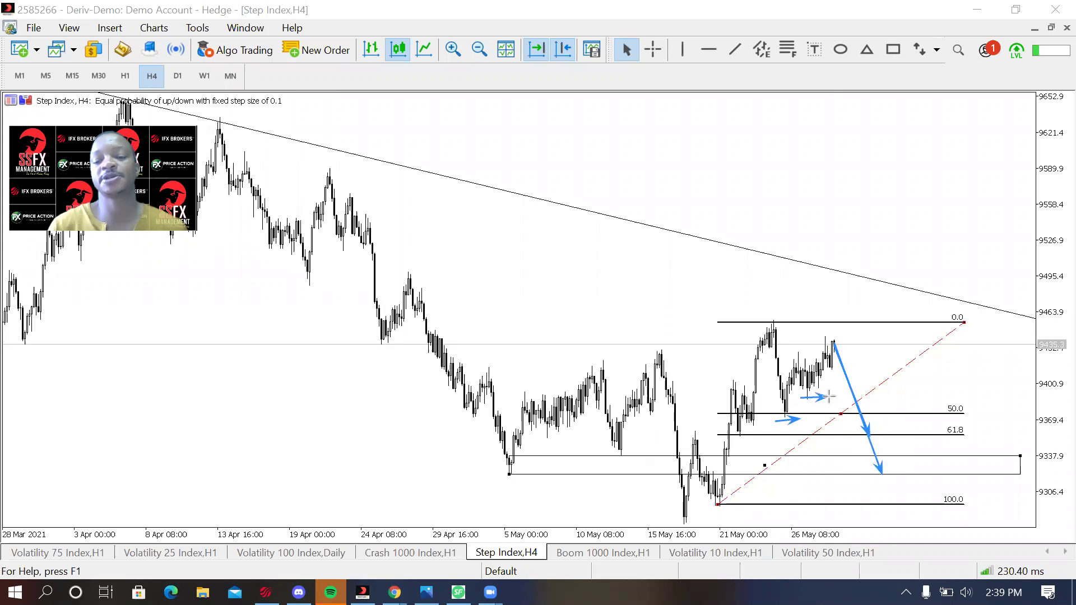
Step: Add horizontal arrows above the late-May high and just below the current price, and an arrow from the 61.8 level into the rectangle
drag(758, 314, 828, 310)
drag(822, 355, 881, 355)
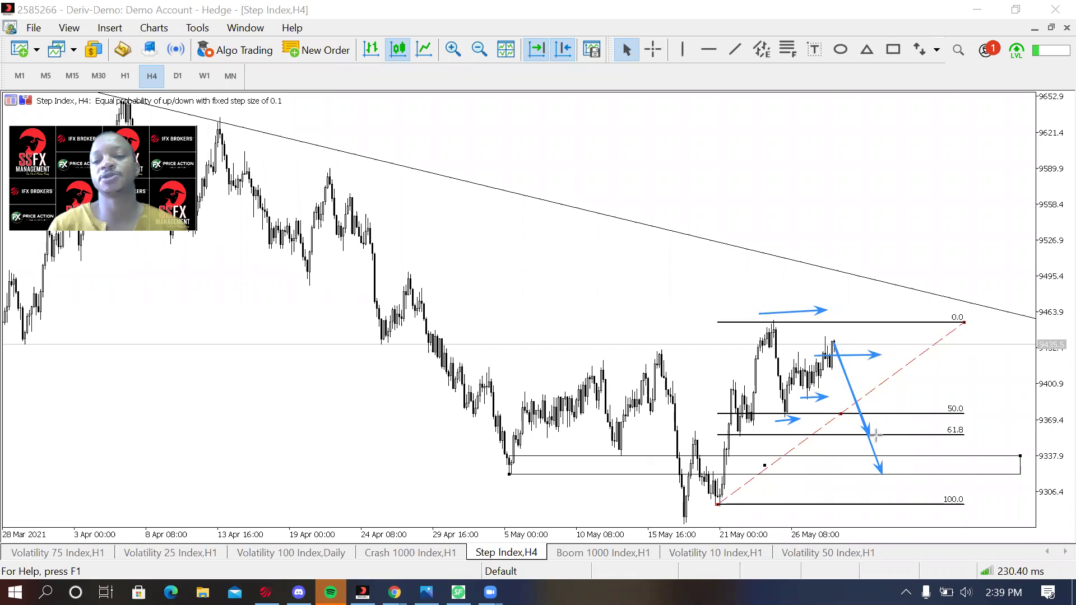
drag(869, 432, 883, 475)
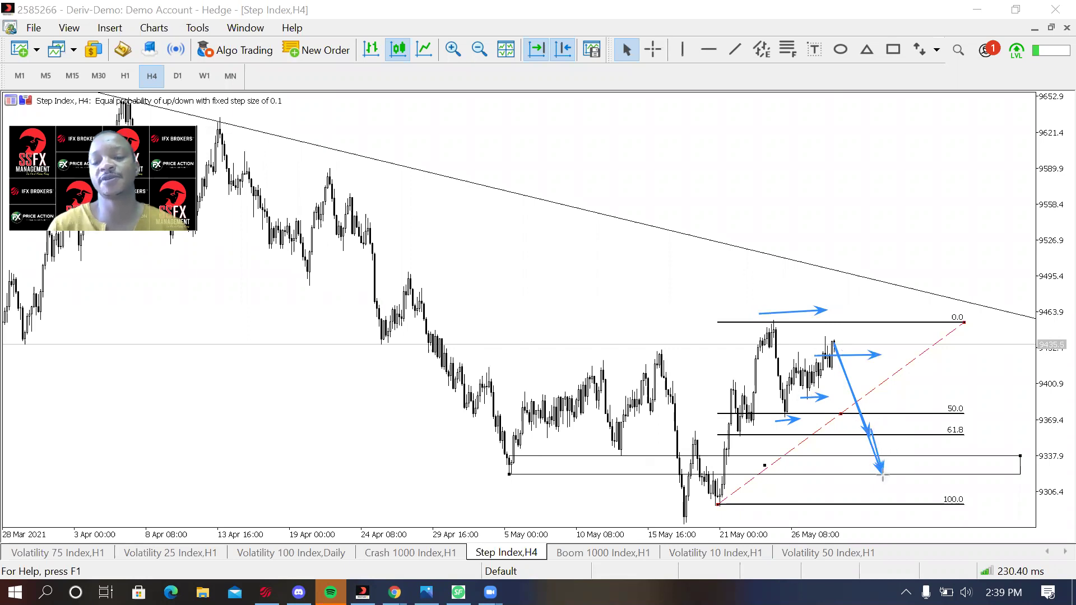
Step: Clear the annotations and draw a fall from the last candle into the rectangle, followed by a rally through the trendline to about 9555
key(Escape)
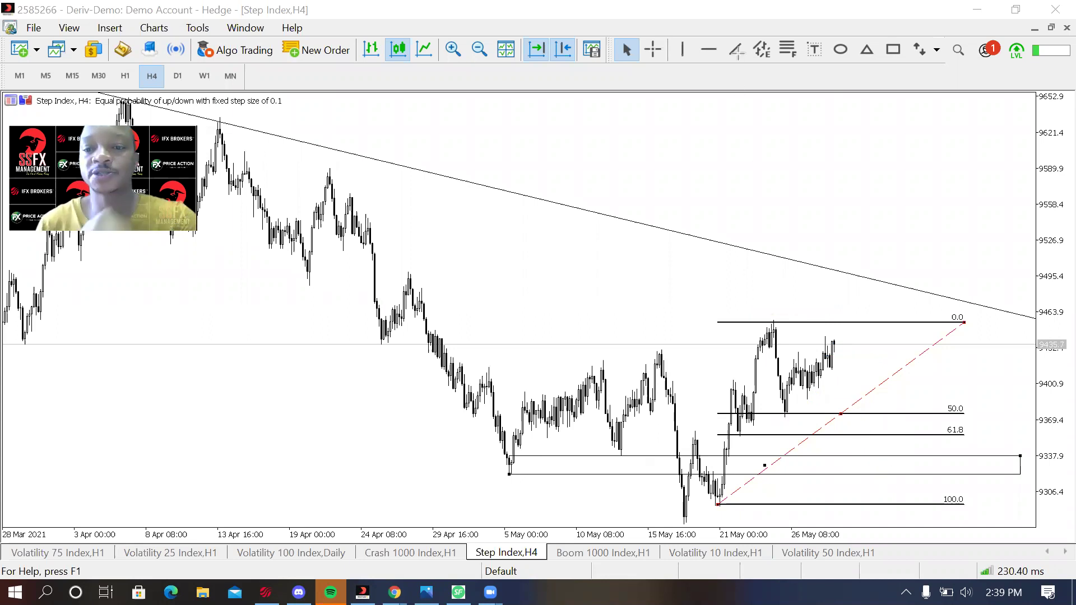
drag(834, 343, 888, 478)
mouse_move(889, 477)
mouse_down()
mouse_move(941, 323)
mouse_move(964, 209)
mouse_up()
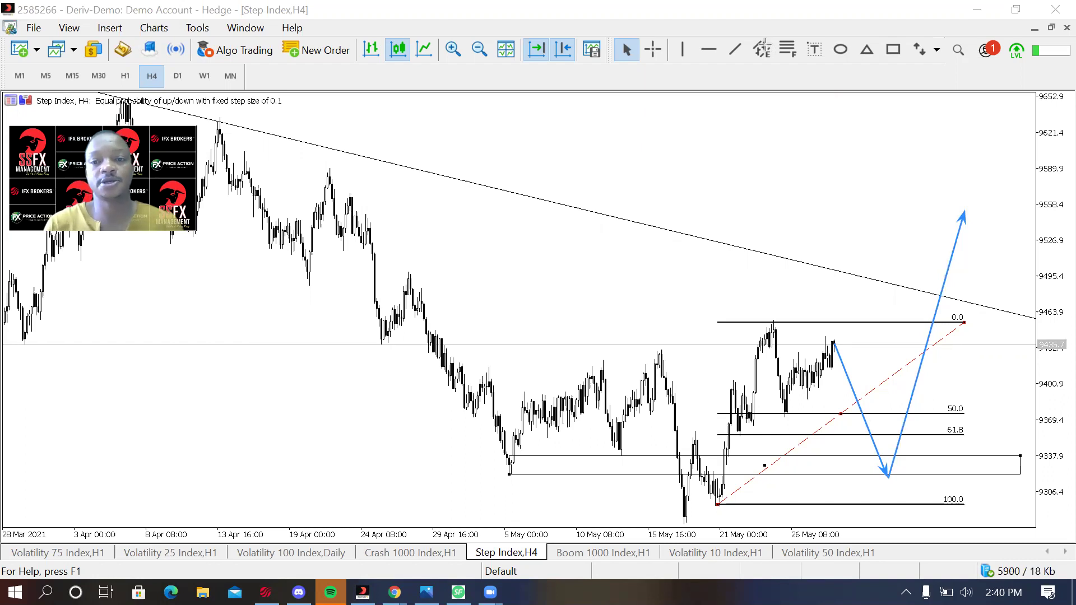
Step: Clear the projection arrows and draw a fall from the last candle to the 61.8 level, extending it into the rectangle zone
key(BackSpace)
key(BackSpace)
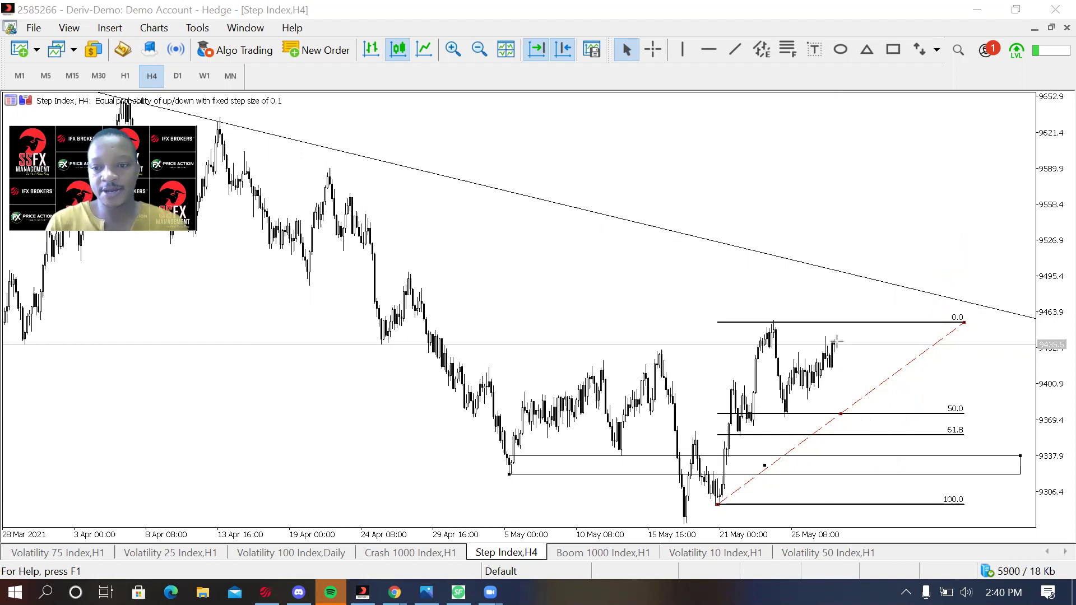
drag(834, 340, 862, 438)
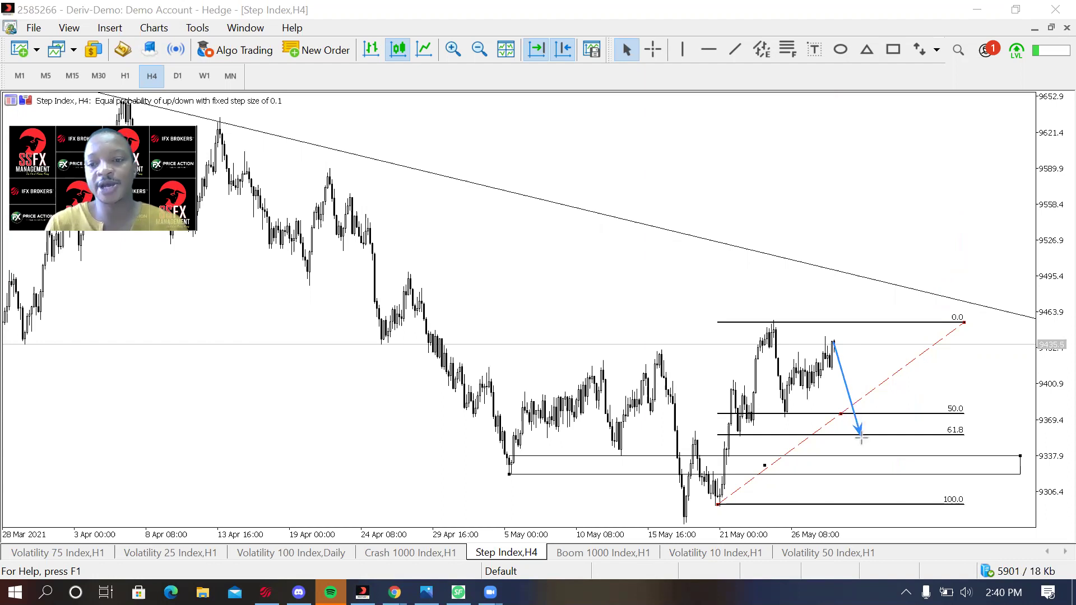
drag(862, 438, 878, 474)
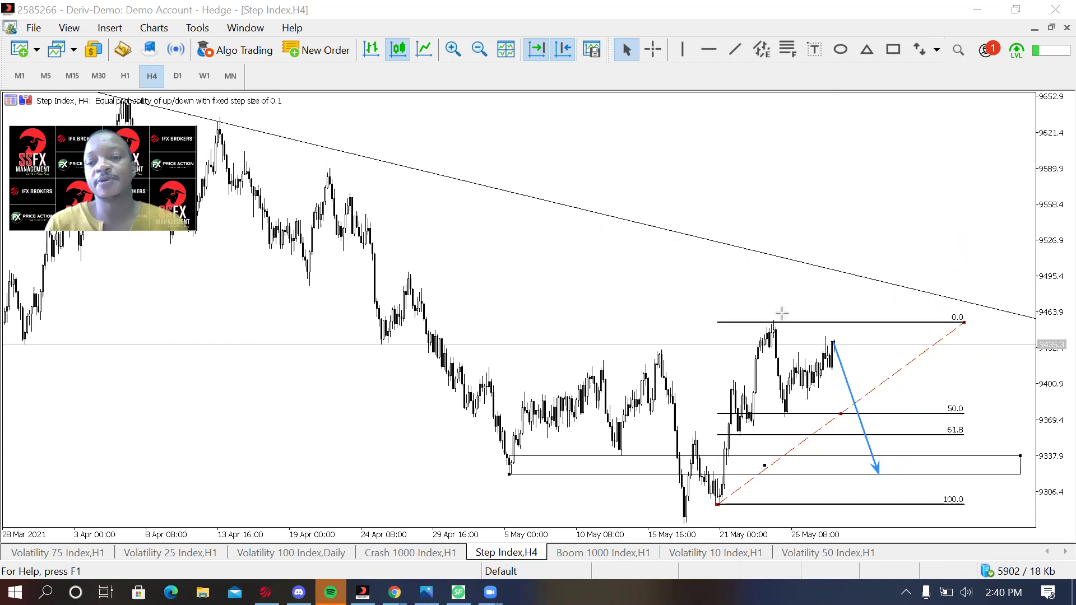
Step: Draw a horizontal arrow above the late-May high and a price path up to it, down into the rectangle and up to about 9542
drag(759, 316, 906, 317)
mouse_move(833, 337)
mouse_down()
mouse_move(832, 317)
mouse_move(884, 478)
mouse_up()
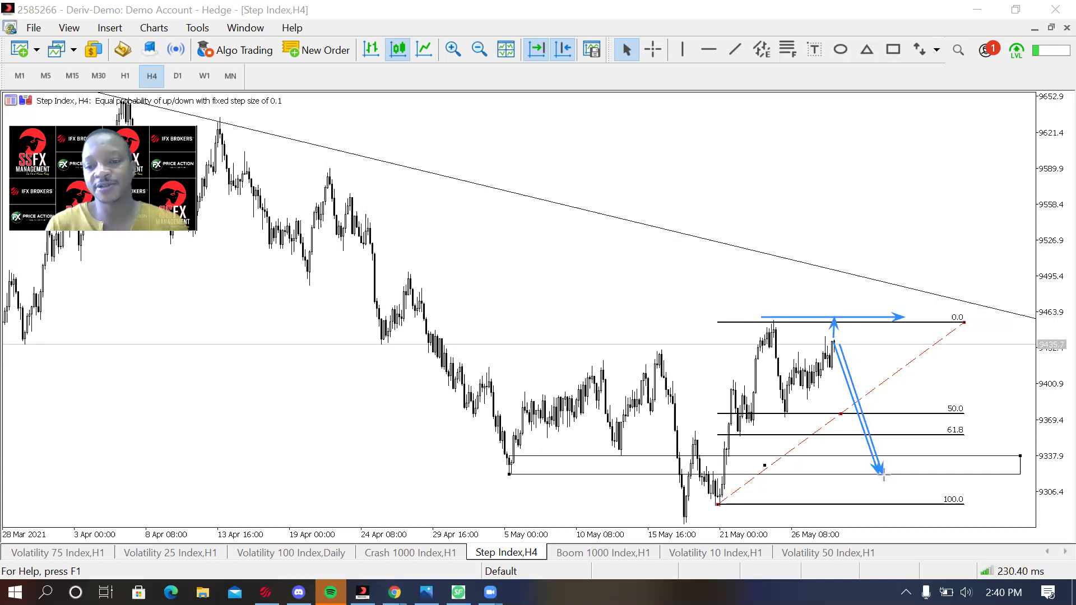
drag(884, 476, 940, 223)
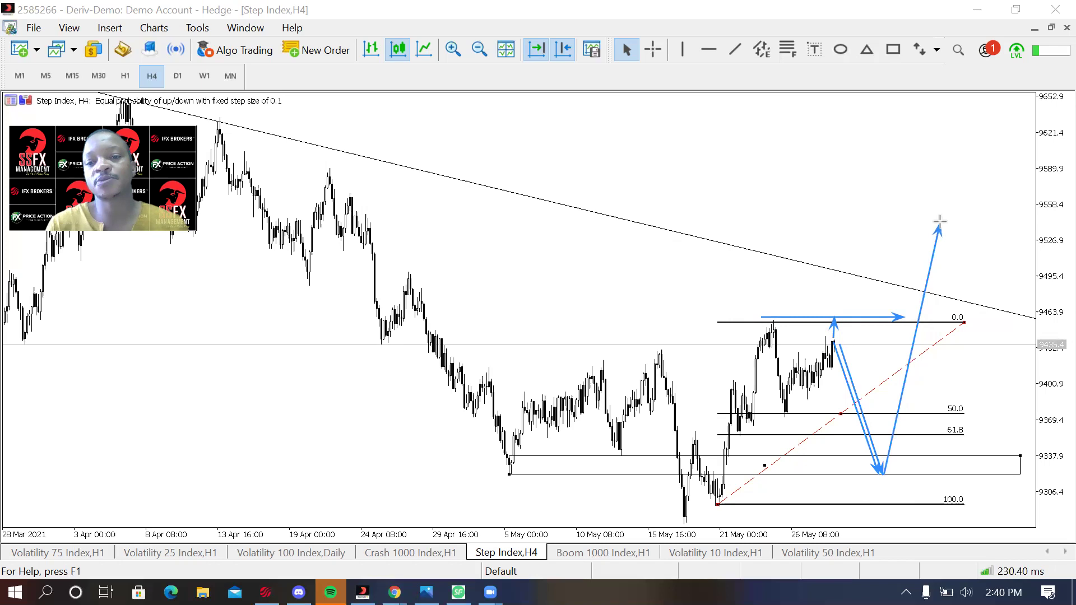
click(908, 282)
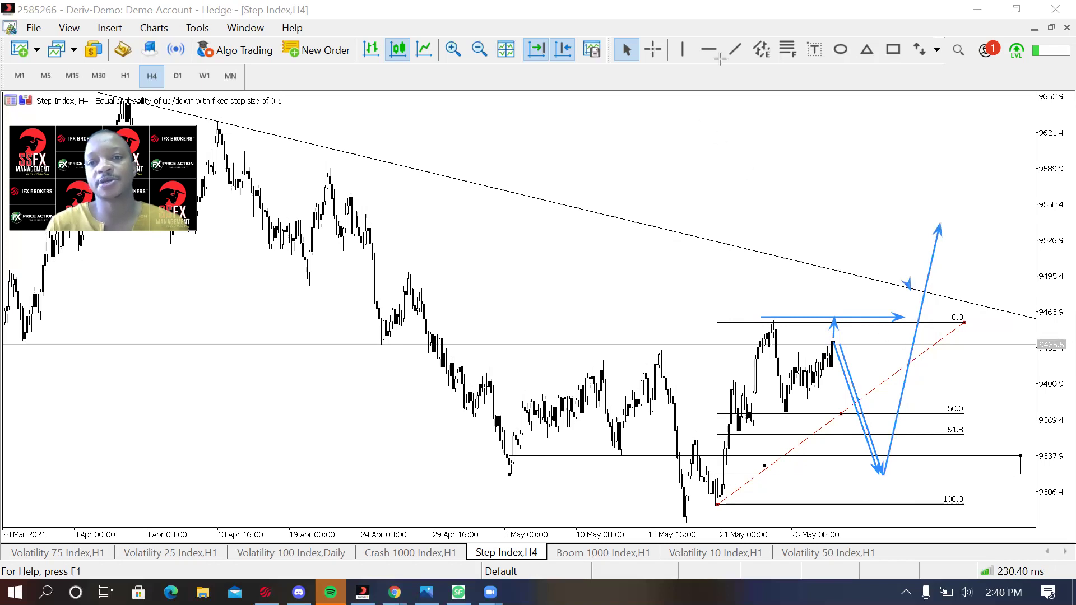
Step: Clear the annotations, redraw the fall into the rectangle with a rally to about 9548, and add a horizontal arrow just below the 100.0 level
key(e)
mouse_move(835, 340)
mouse_down()
mouse_move(865, 442)
mouse_move(896, 477)
mouse_move(905, 359)
mouse_move(946, 281)
mouse_move(960, 219)
mouse_up()
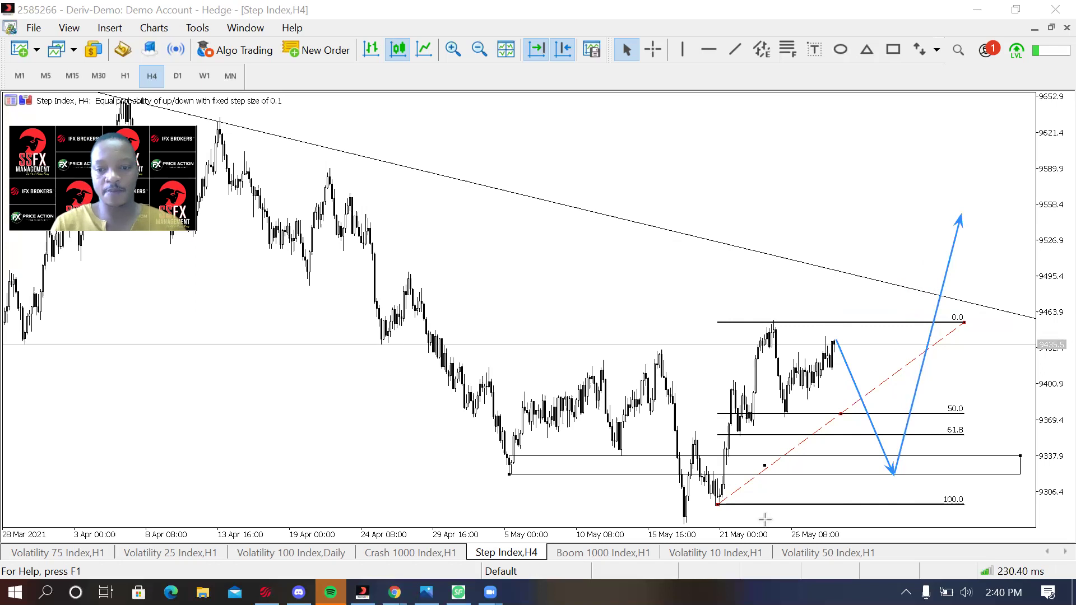
drag(707, 508, 931, 510)
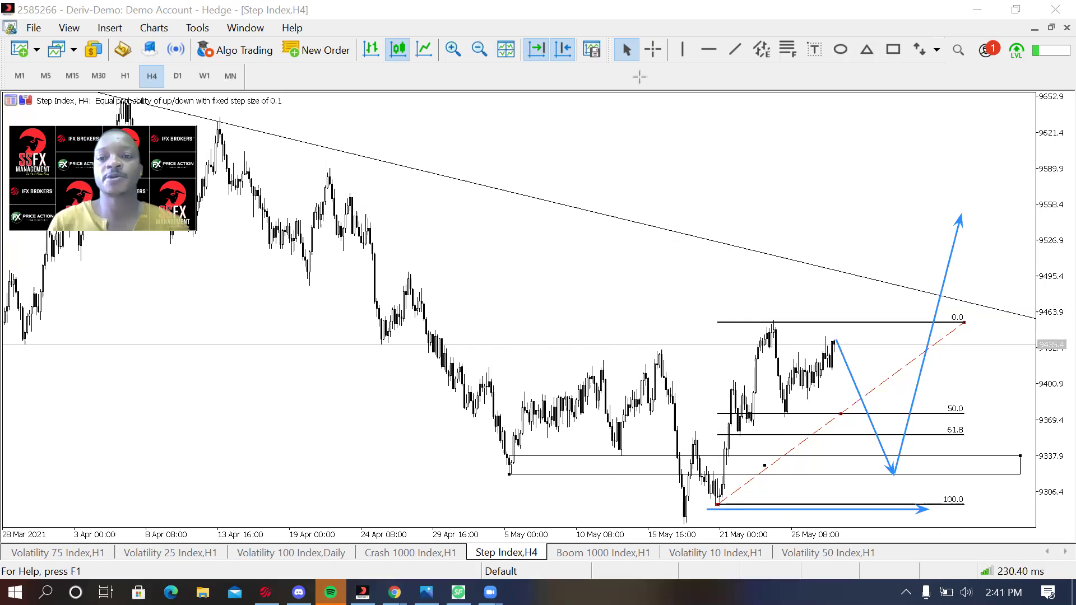
Step: Clear the annotations, trace the swings since the late-May high down to the 61.8 level, and mark the swing points with short arrows
key(e)
mouse_move(774, 322)
mouse_down()
mouse_move(789, 416)
mouse_move(841, 370)
mouse_move(836, 331)
mouse_move(868, 434)
mouse_up()
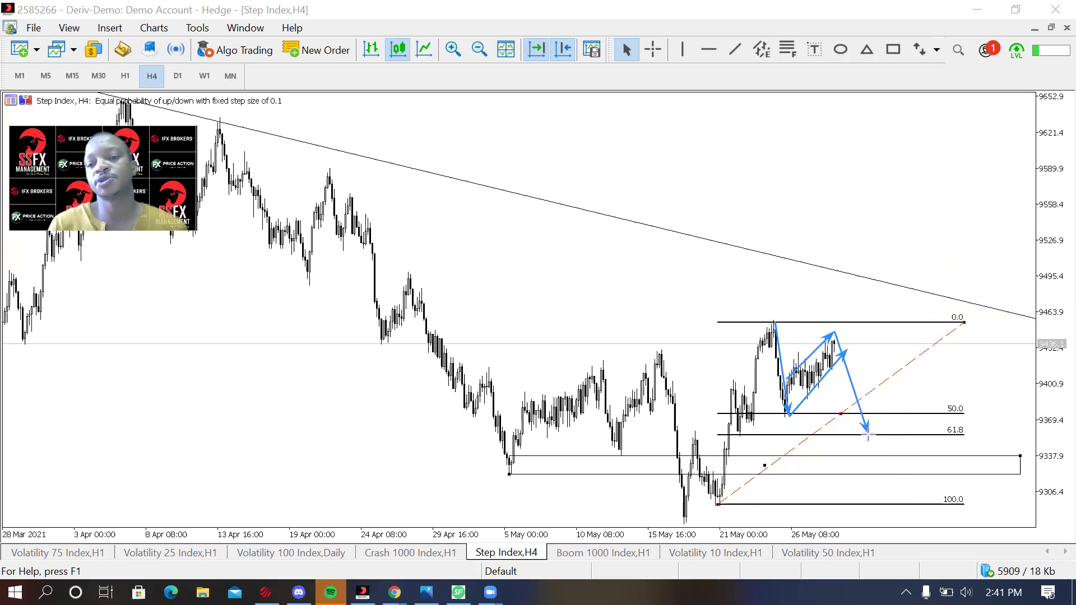
drag(769, 304, 773, 317)
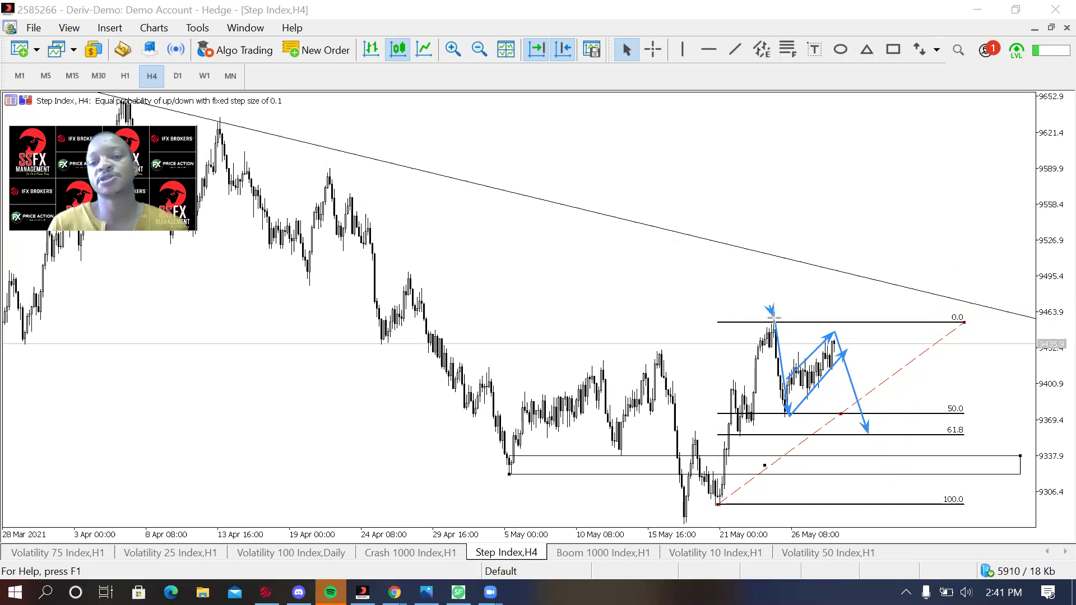
drag(797, 435, 790, 419)
drag(821, 319, 833, 331)
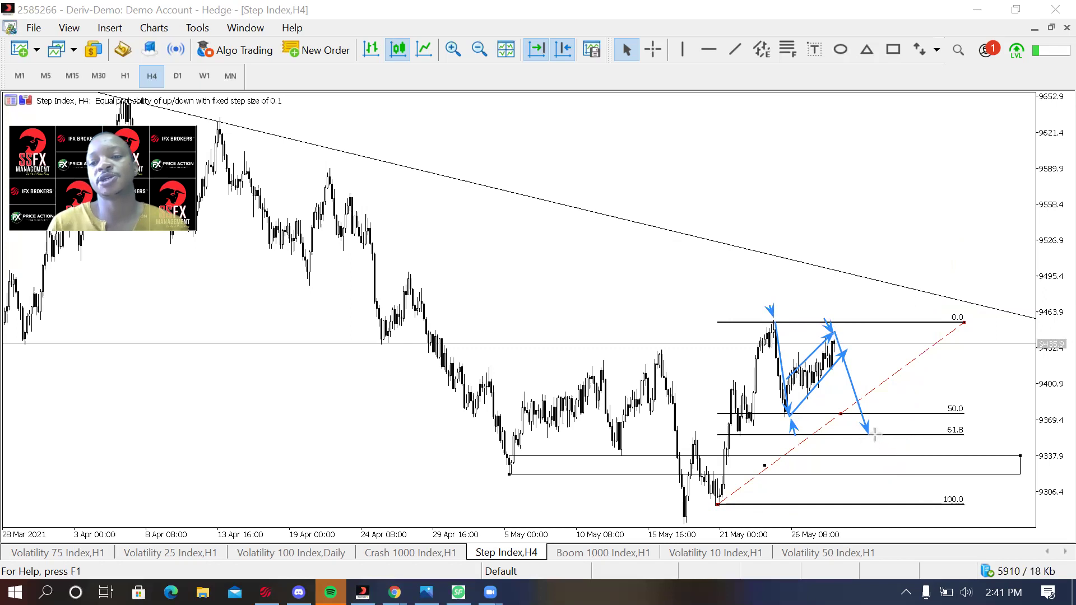
Step: Draw a rally arrow from the 61.8 level through the trendline to about 9587, and clear all the drawn arrows
mouse_move(867, 434)
mouse_down()
mouse_move(897, 272)
mouse_move(927, 188)
mouse_move(947, 171)
mouse_up()
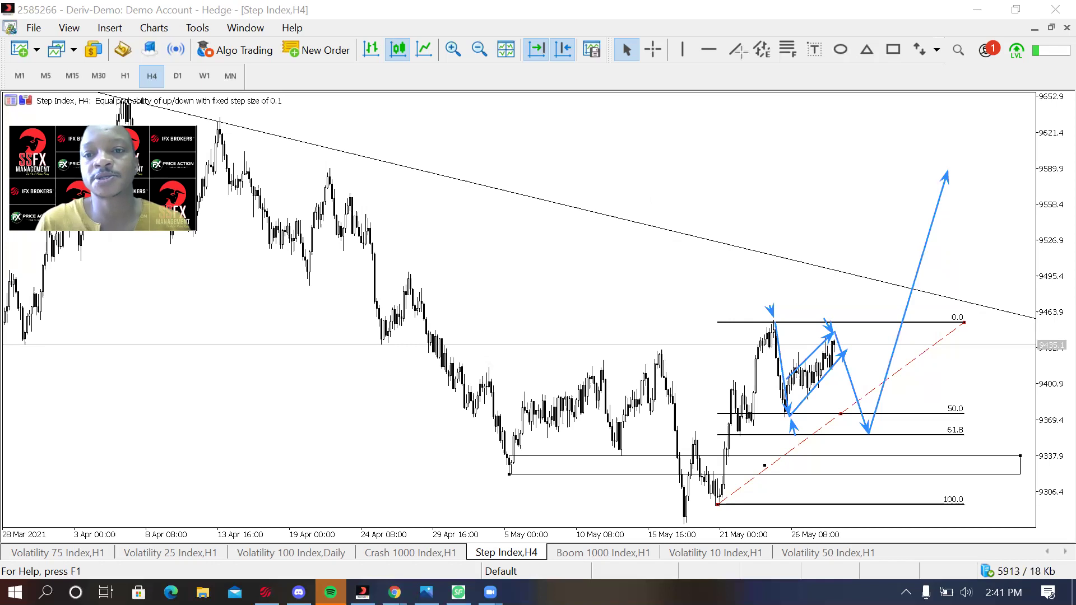
key(Escape)
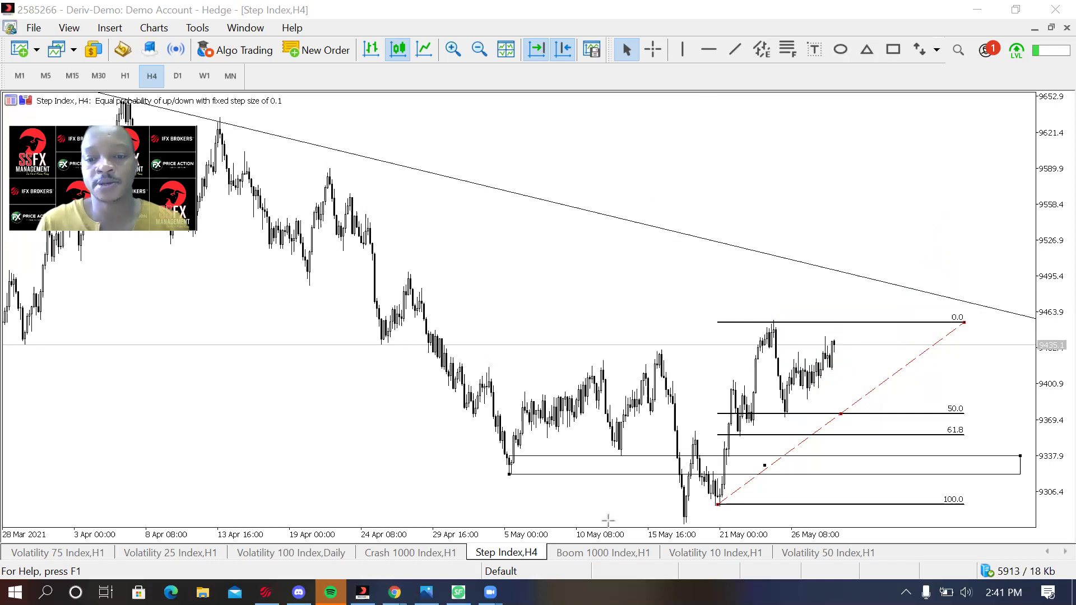